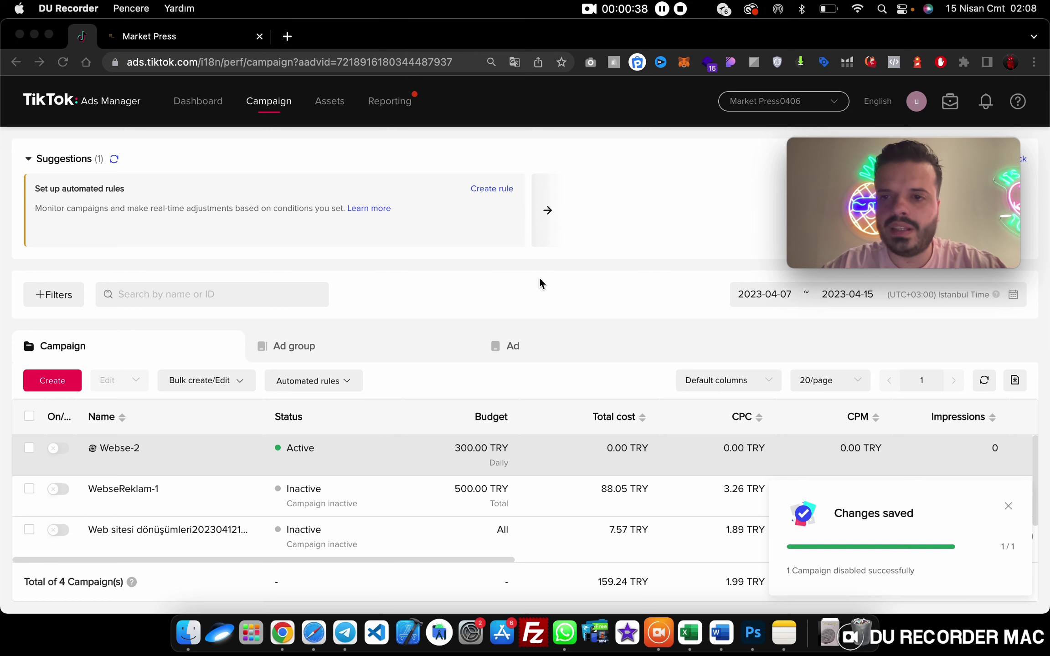
Change the Ads Manager interface language to Türkçe.
left_click(872, 108)
left_click(872, 108)
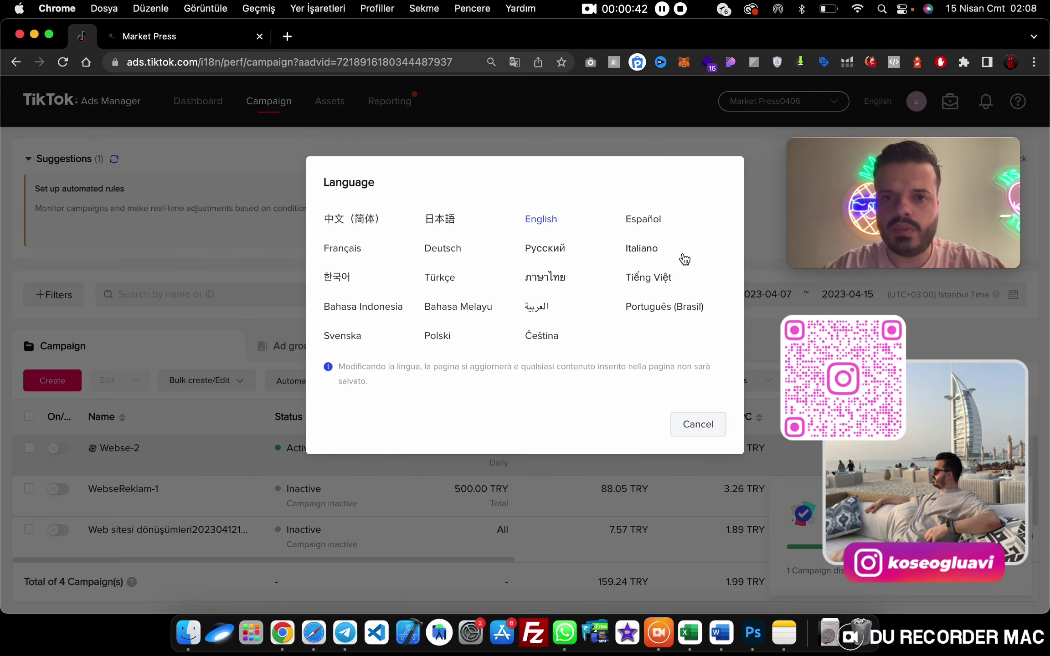
left_click(444, 280)
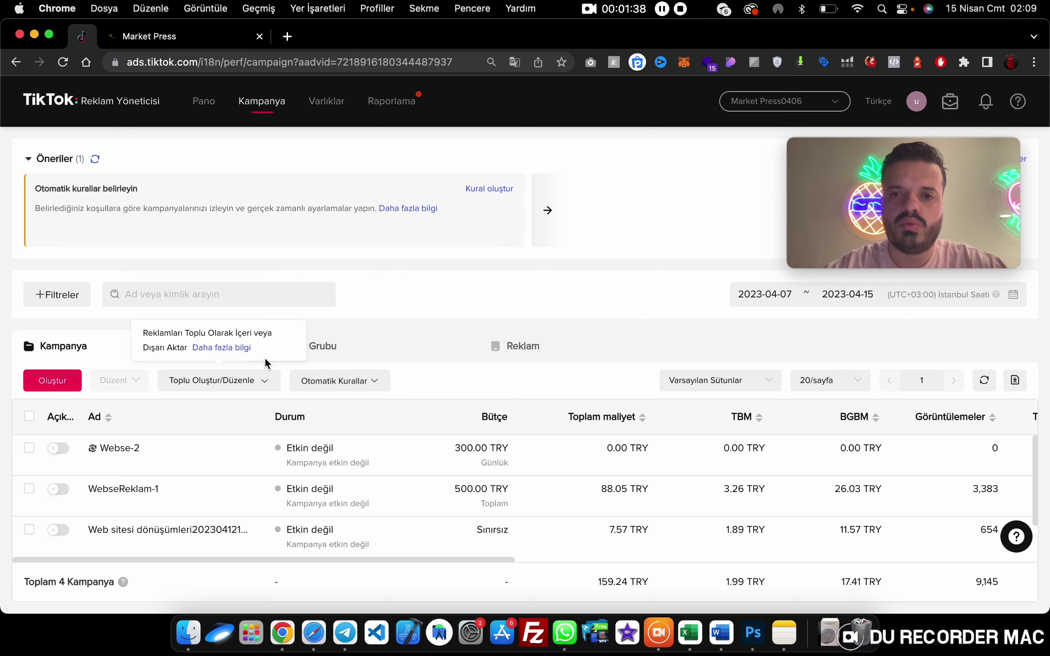
Create a new campaign, starting over instead of resuming the last draft, with website conversions (Web sitesi dönüşümleri) as the objective.
left_click(47, 391)
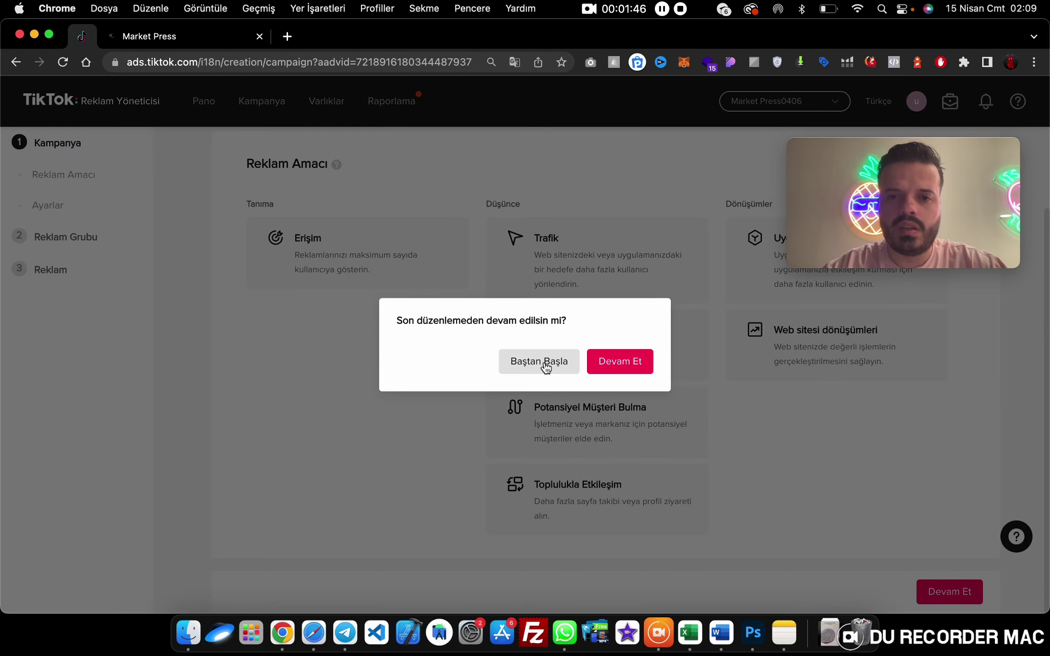
left_click(545, 368)
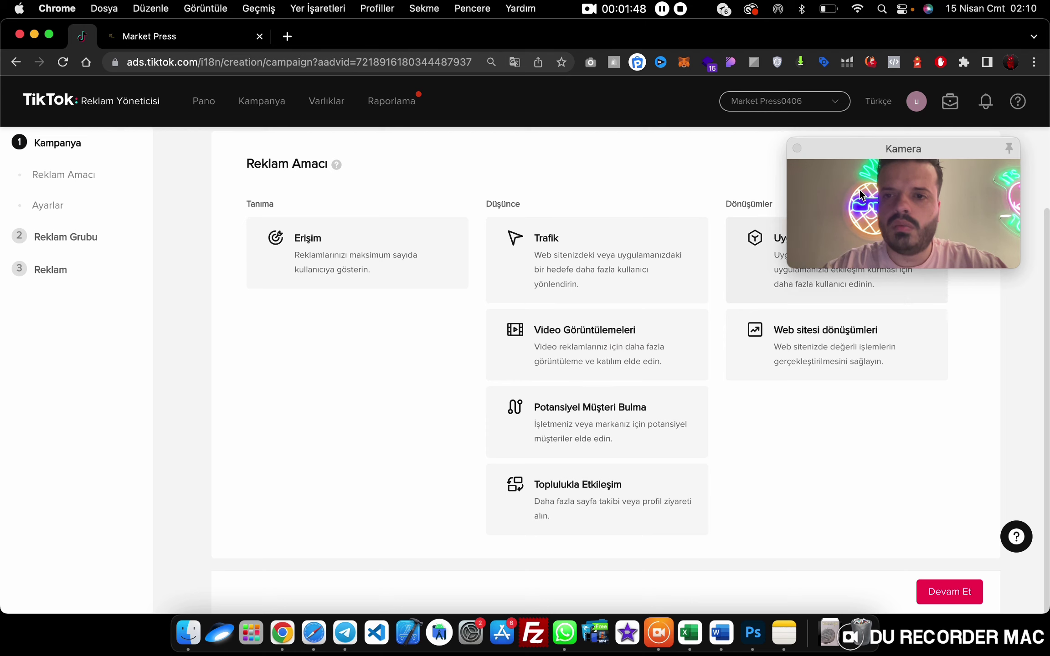
left_click(863, 146)
left_click_drag(863, 148, 504, 10)
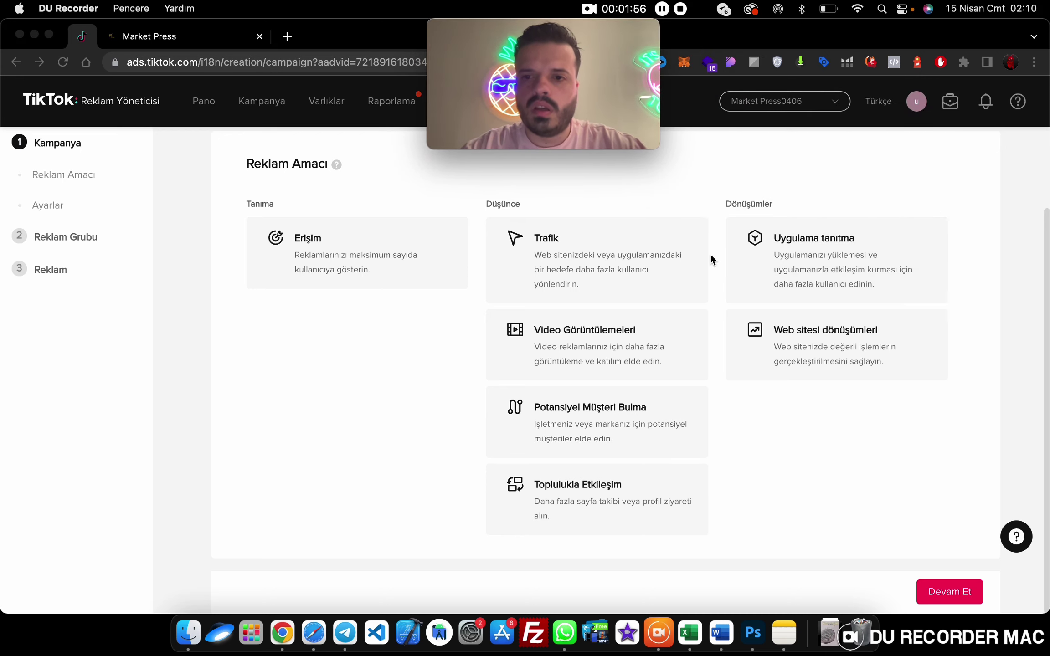
left_click(852, 370)
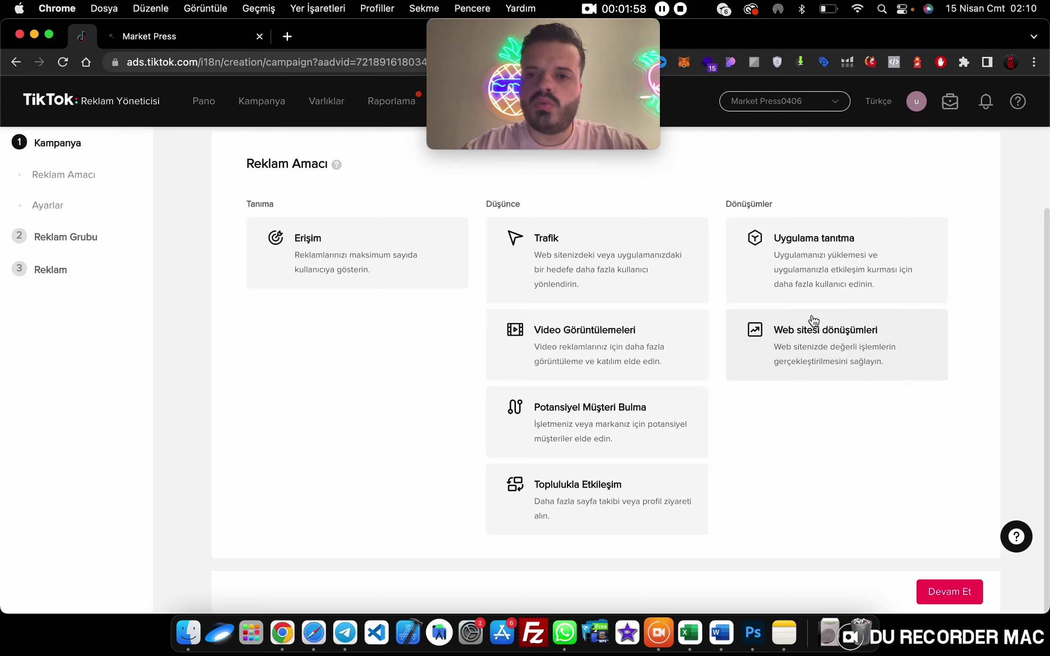
left_click(813, 345)
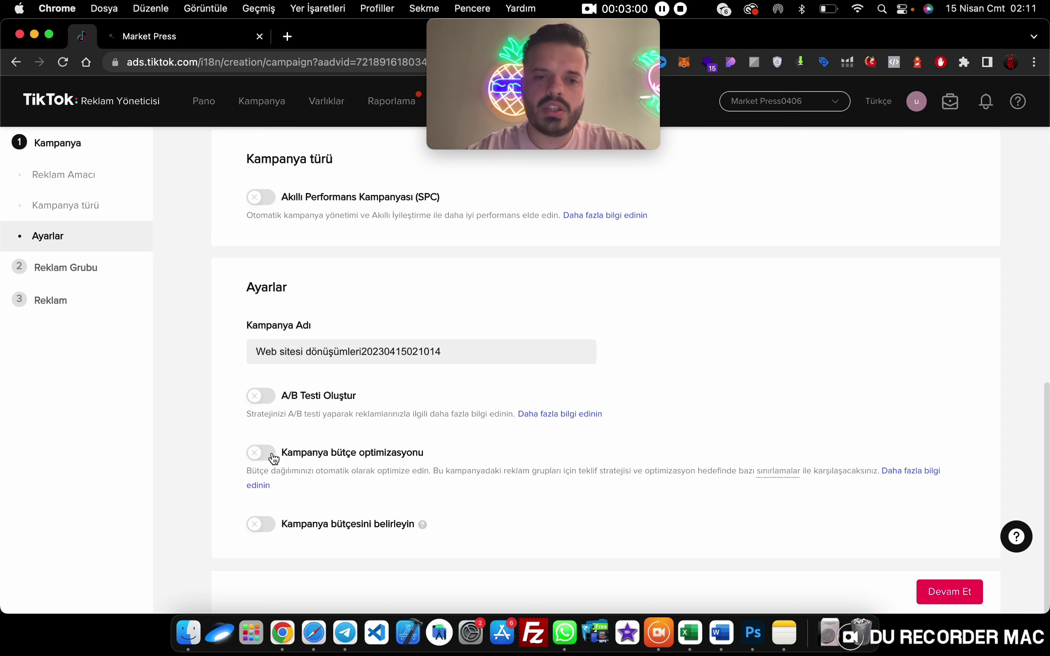
Enable the campaign budget, make it a total budget (Toplam Bütçe) and enter 5000 TRY.
left_click(268, 525)
scroll(296, 519, "down", 1)
left_click(360, 521)
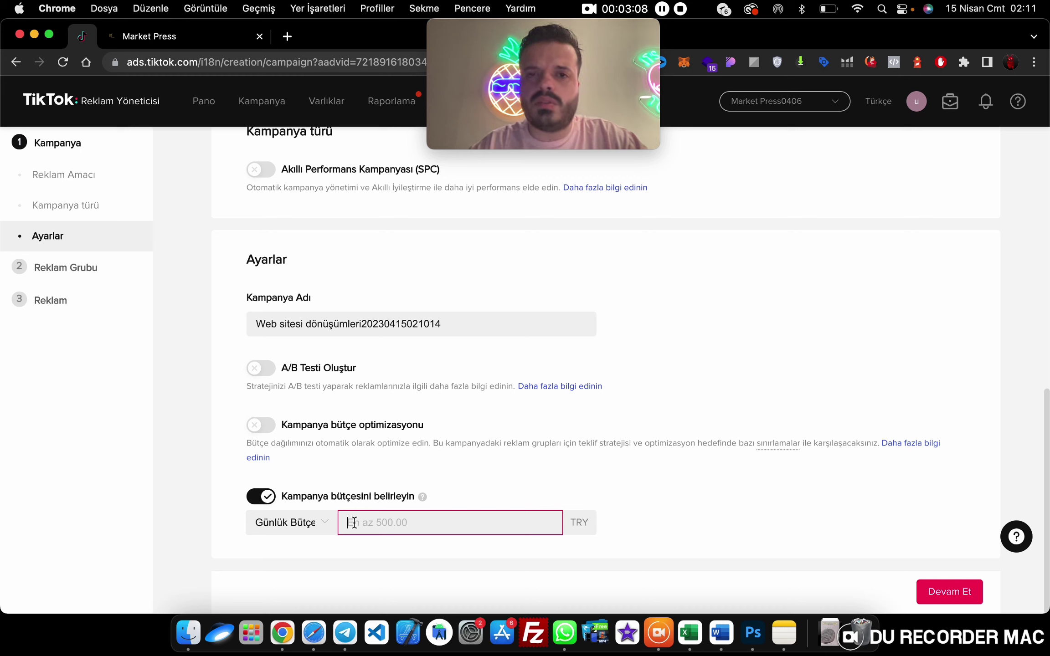
left_click(312, 525)
left_click(307, 578)
left_click(360, 523)
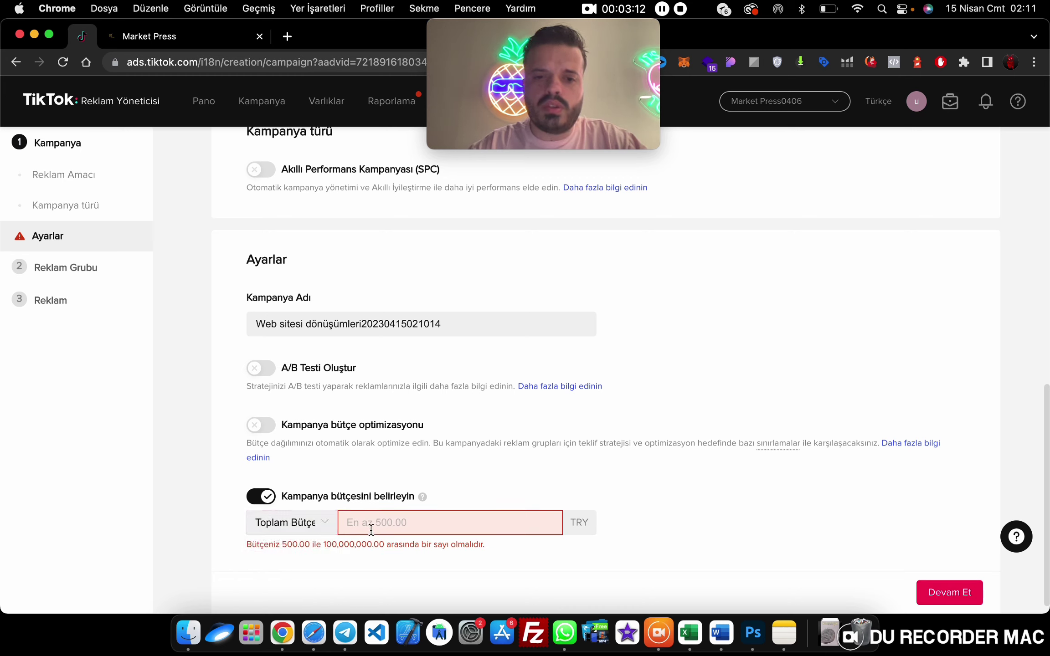
type("5000")
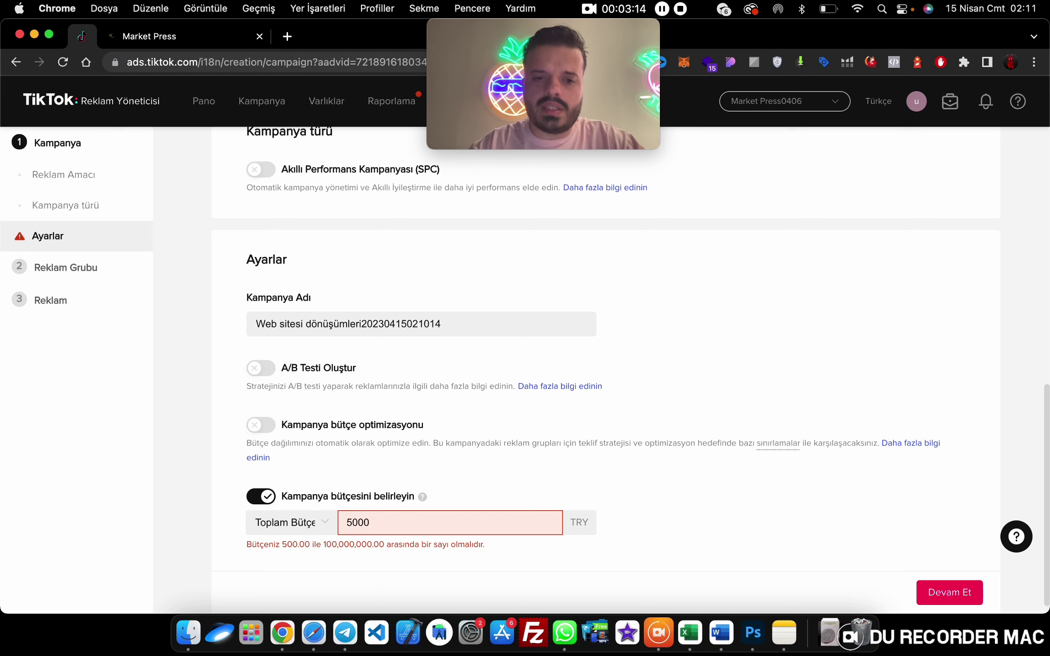
left_click(659, 477)
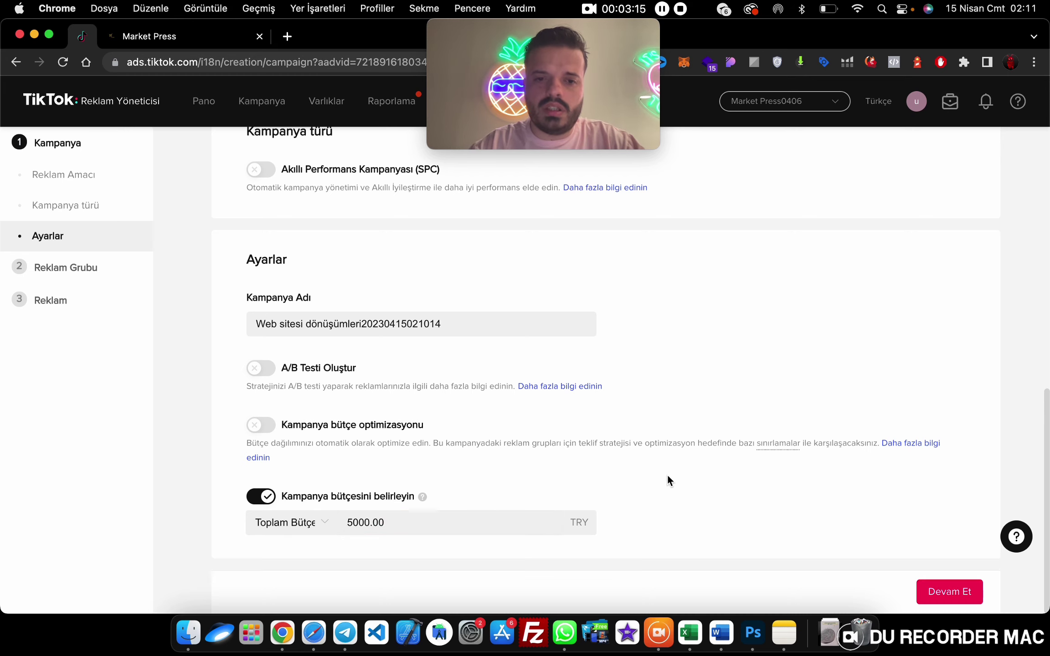
Reduce the total campaign budget to 500 TRY and continue to the ad group setup.
left_click(358, 521)
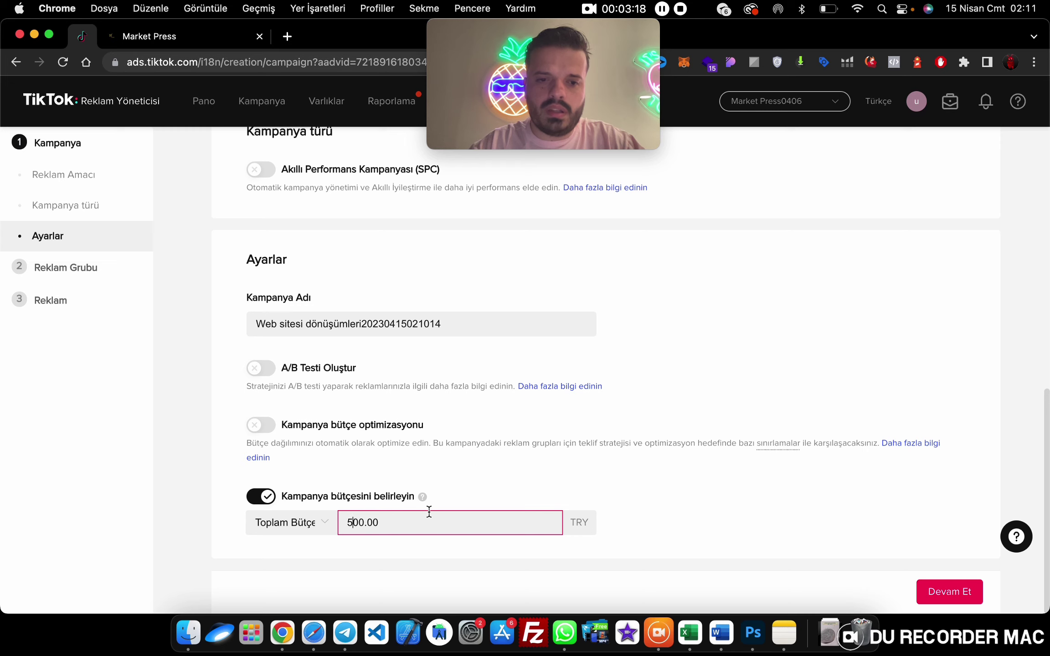
left_click(471, 481)
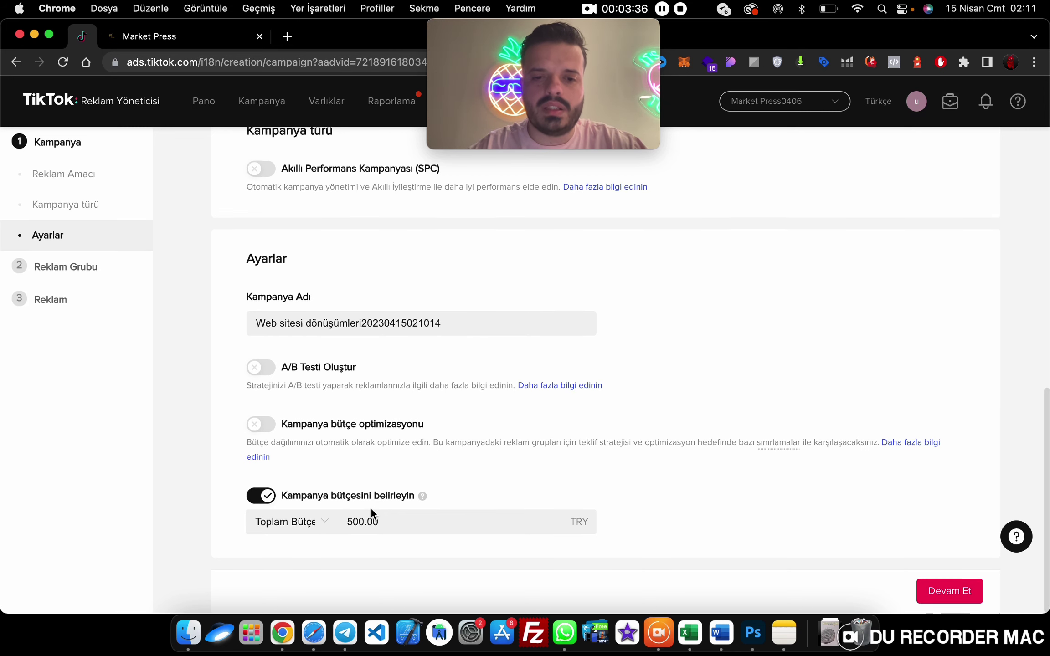
left_click(921, 592)
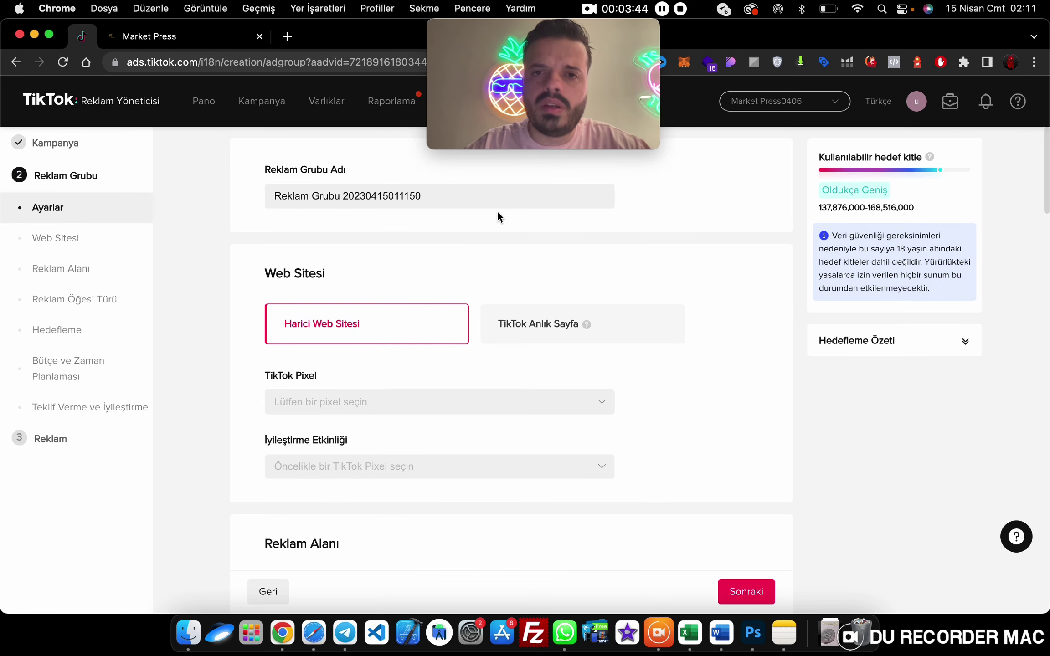
Rename the ad group as Alt-1 and check the Market Press store page.
triple_click(347, 200)
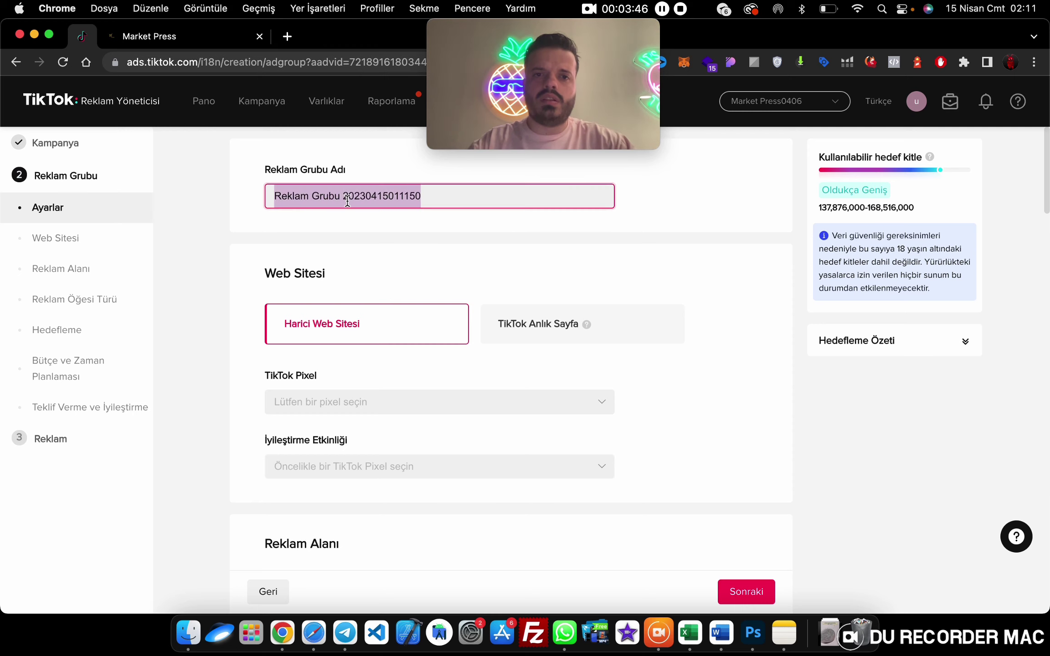
type("Alt-1")
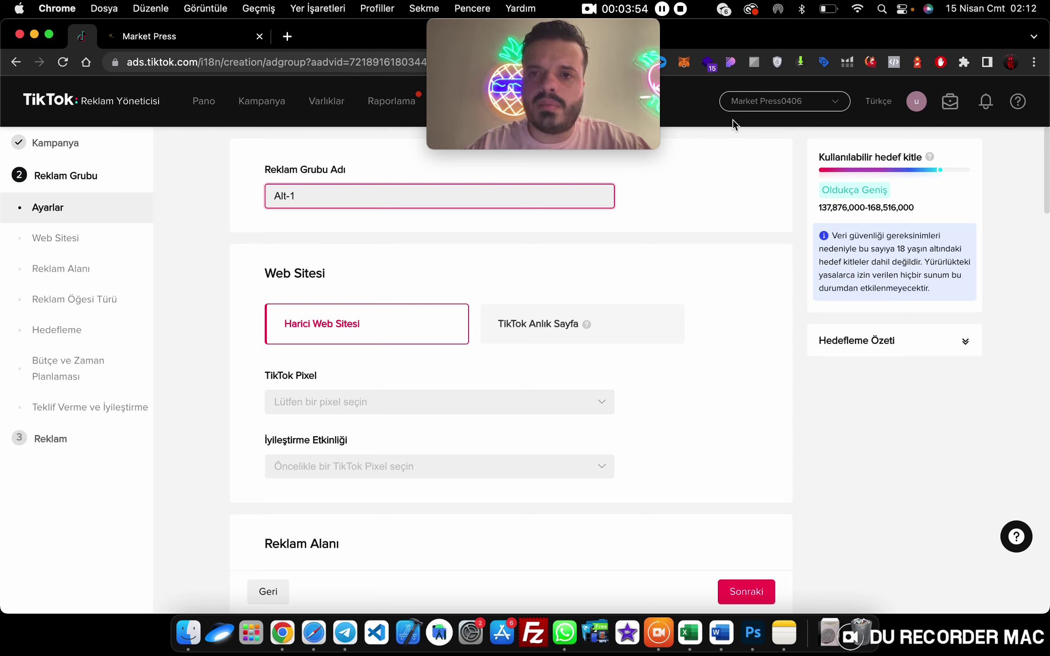
left_click(208, 40)
left_click(208, 62)
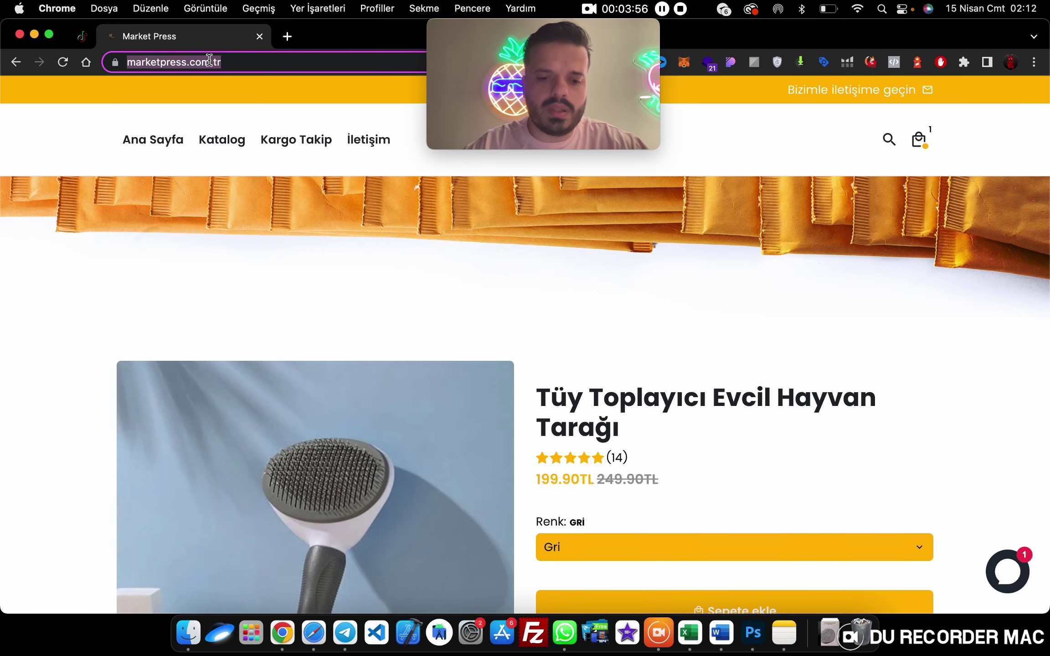
left_click(79, 35)
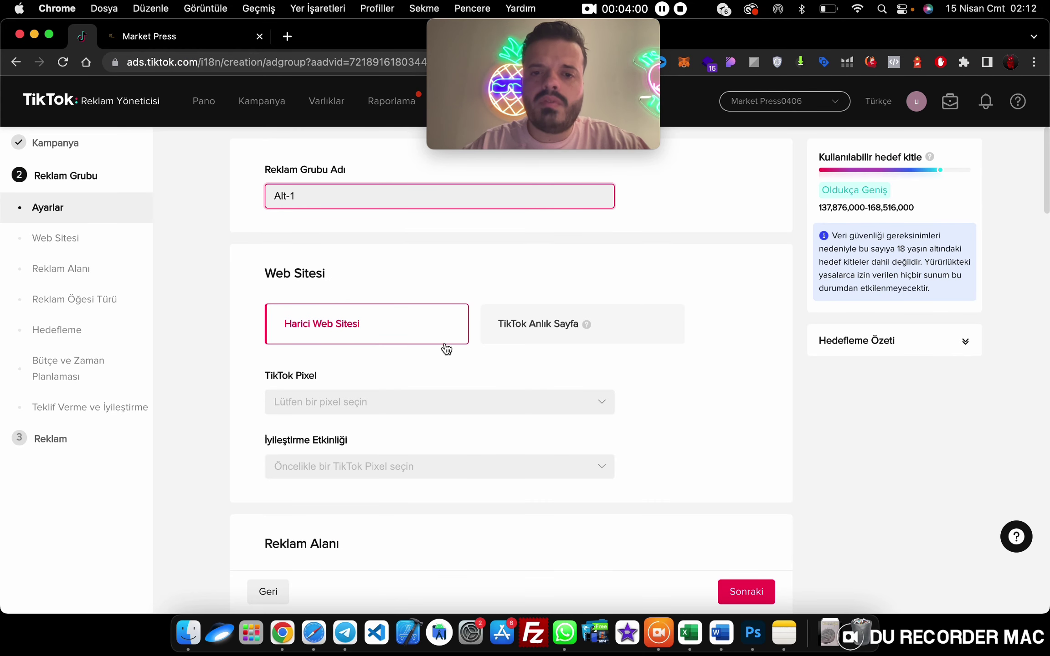
Assign the TikTok Pixel for Shopify to the ad group and choose Ödemeyi Başlat as the optimization event.
left_click(426, 395)
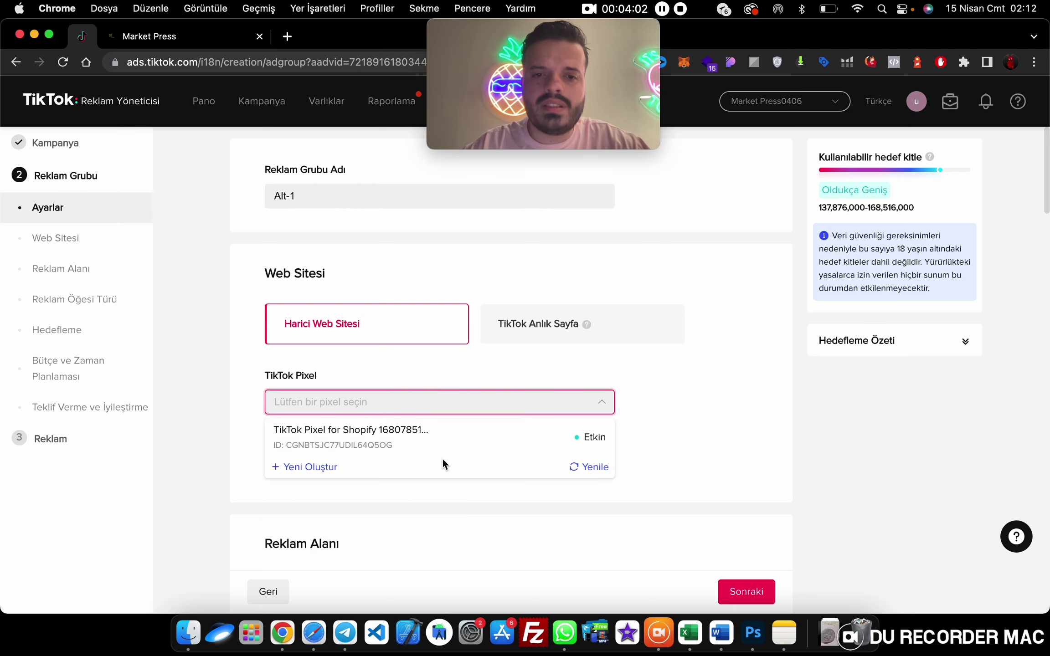
left_click(446, 450)
left_click(428, 468)
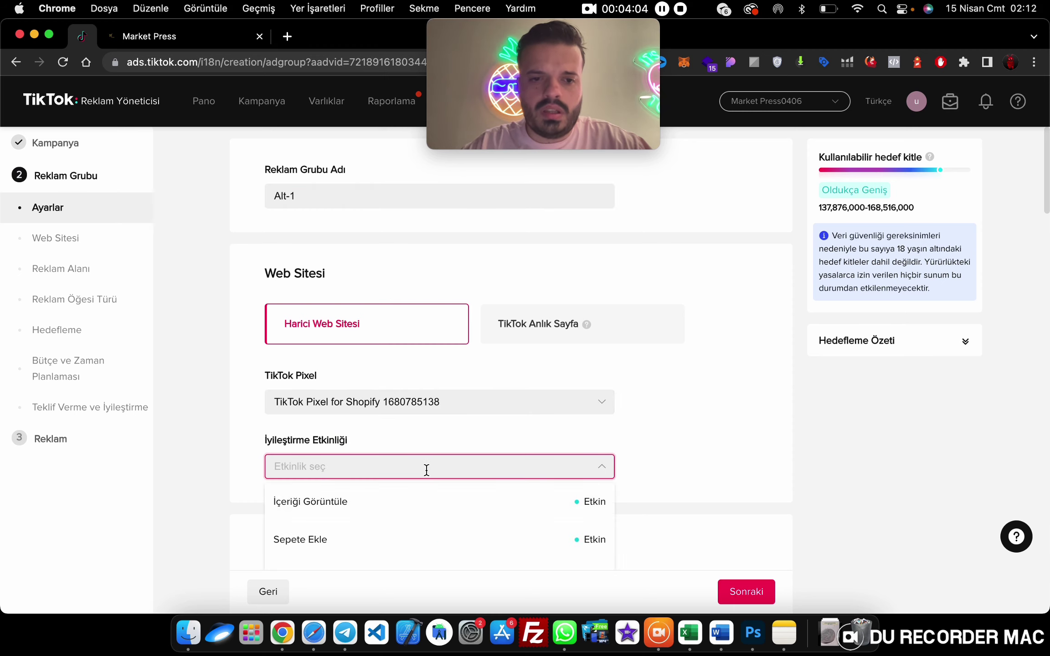
scroll(398, 491, "down", 1)
scroll(399, 491, "down", 5)
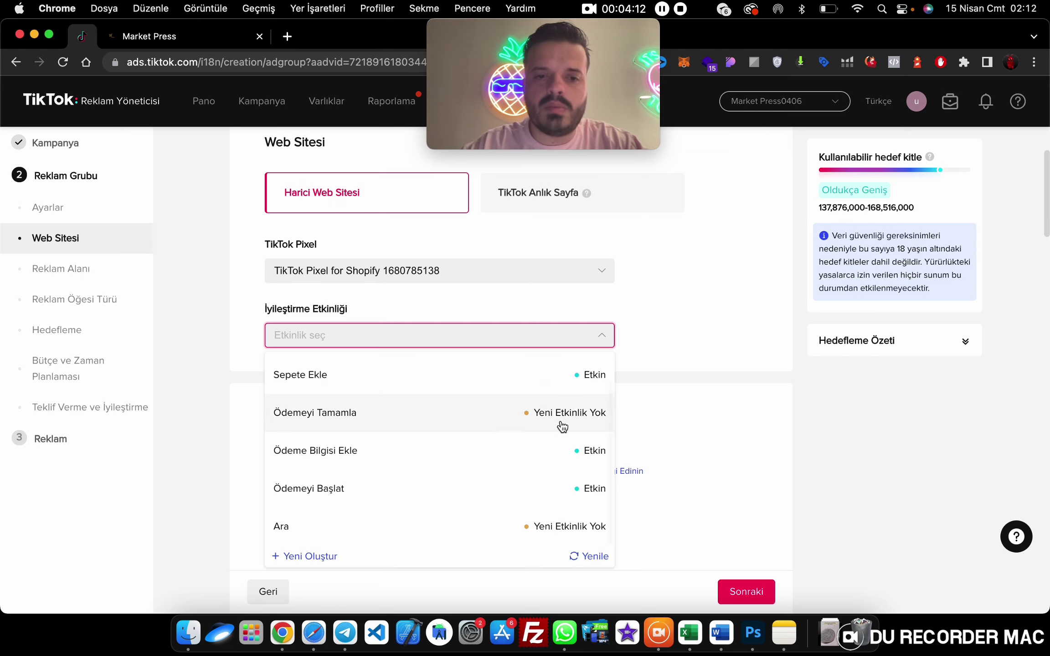
scroll(424, 439, "up", 1)
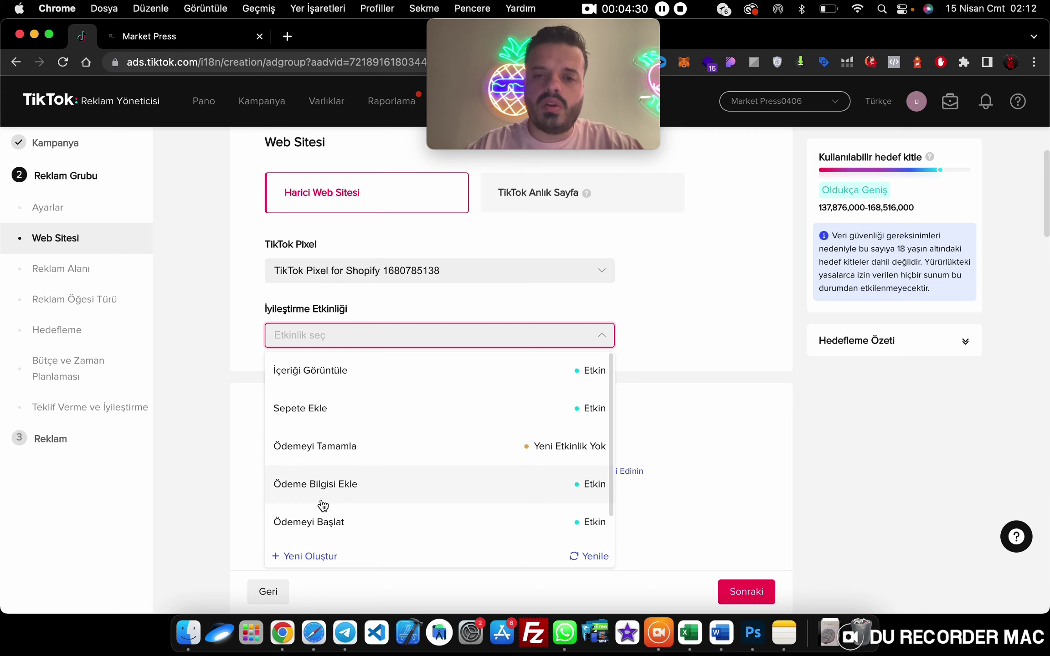
scroll(333, 502, "down", 1)
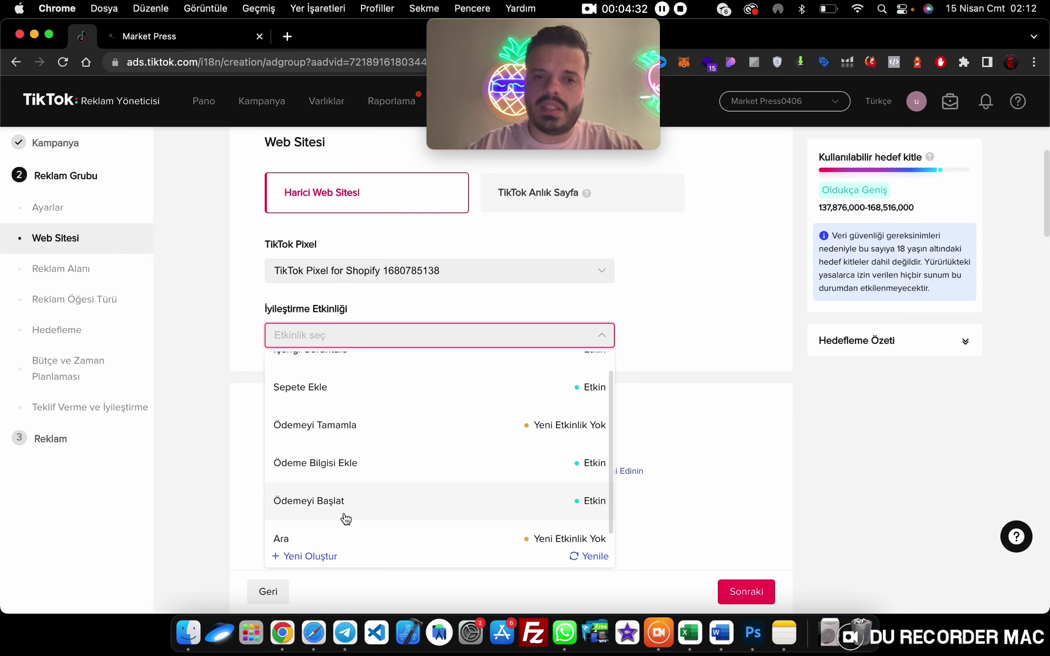
scroll(346, 519, "down", 1)
scroll(345, 519, "up", 2)
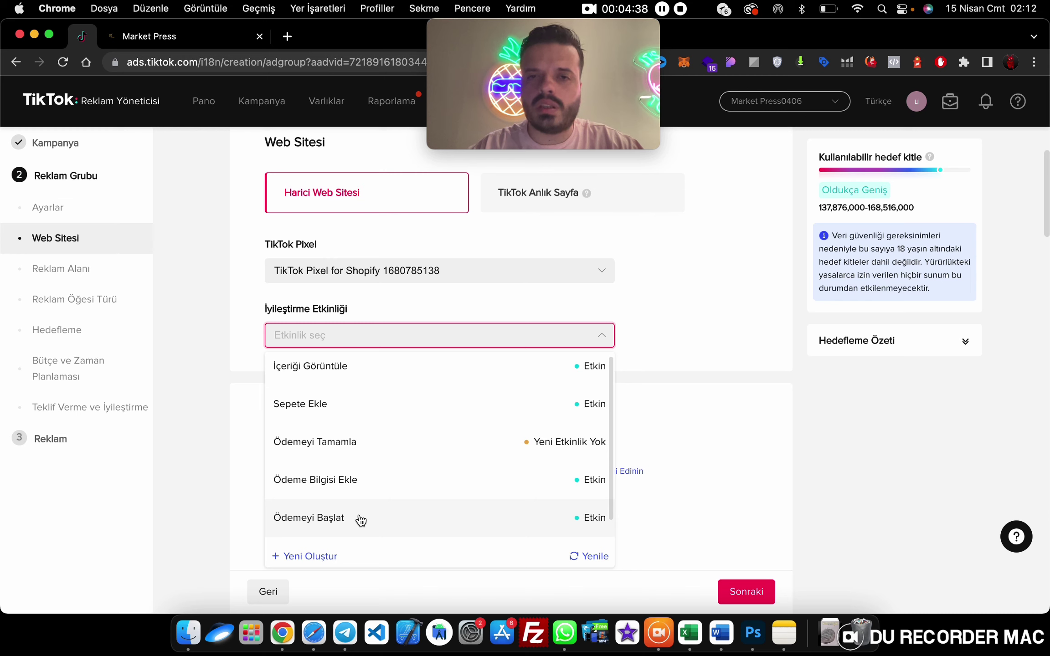
left_click(360, 520)
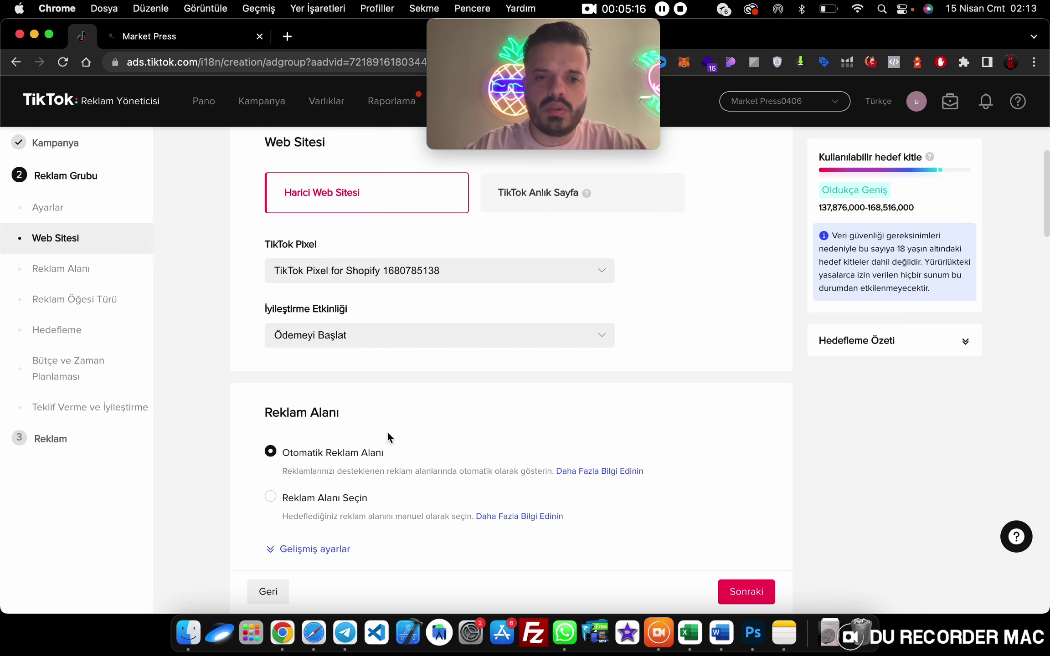
Try manual ad placement with Pangle excluded, and return to automatic placement (Otomatik Reklam Alanı).
scroll(388, 435, "down", 1)
scroll(388, 432, "down", 1)
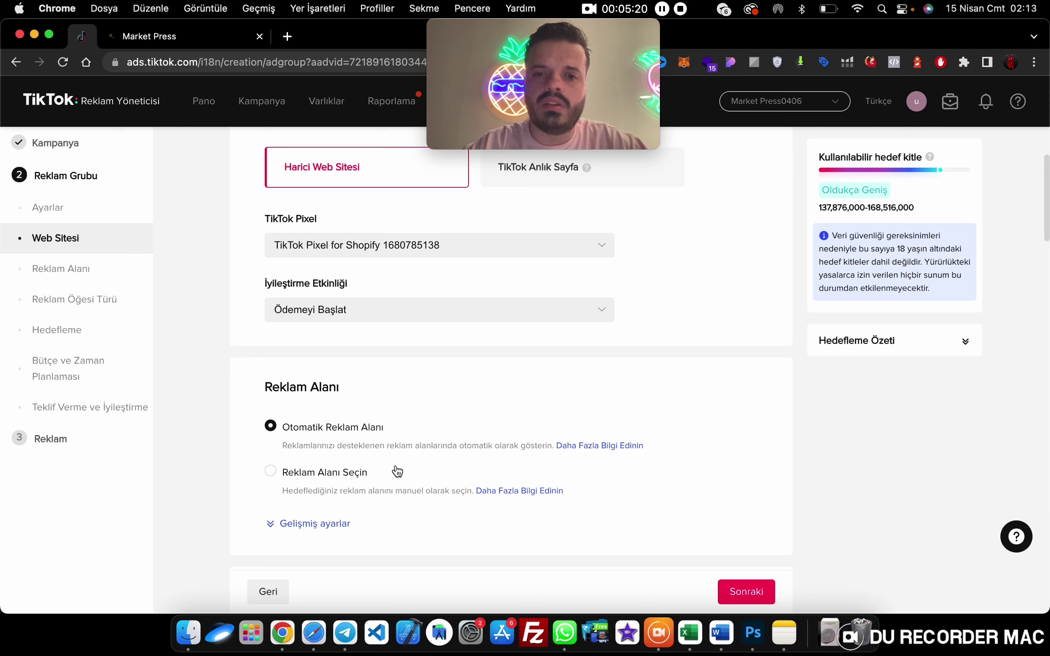
left_click(373, 481)
scroll(371, 486, "down", 2)
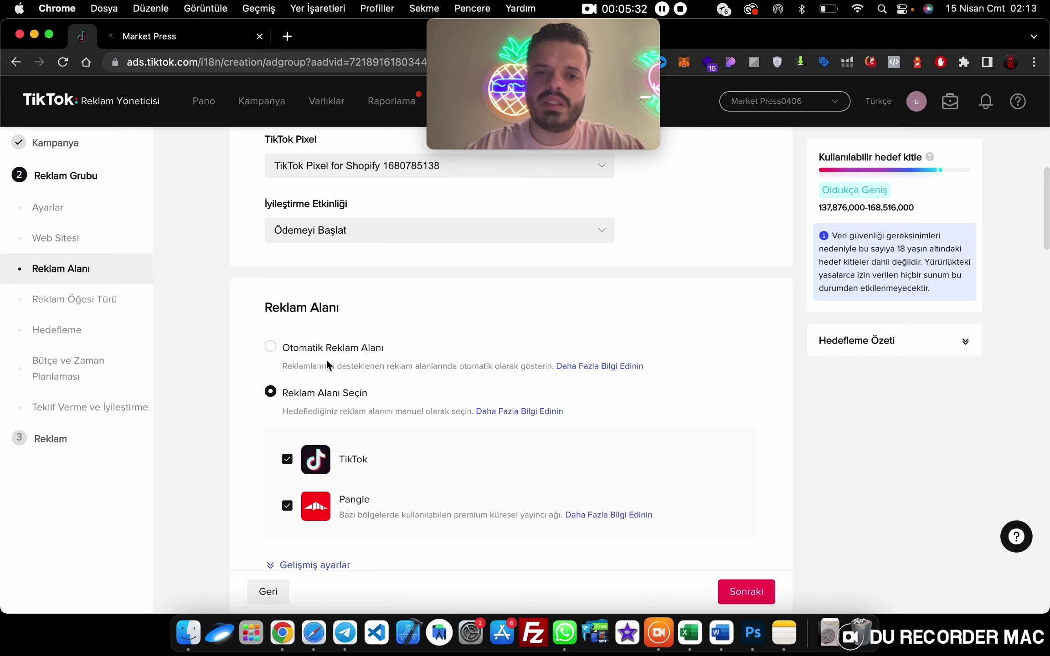
left_click(302, 346)
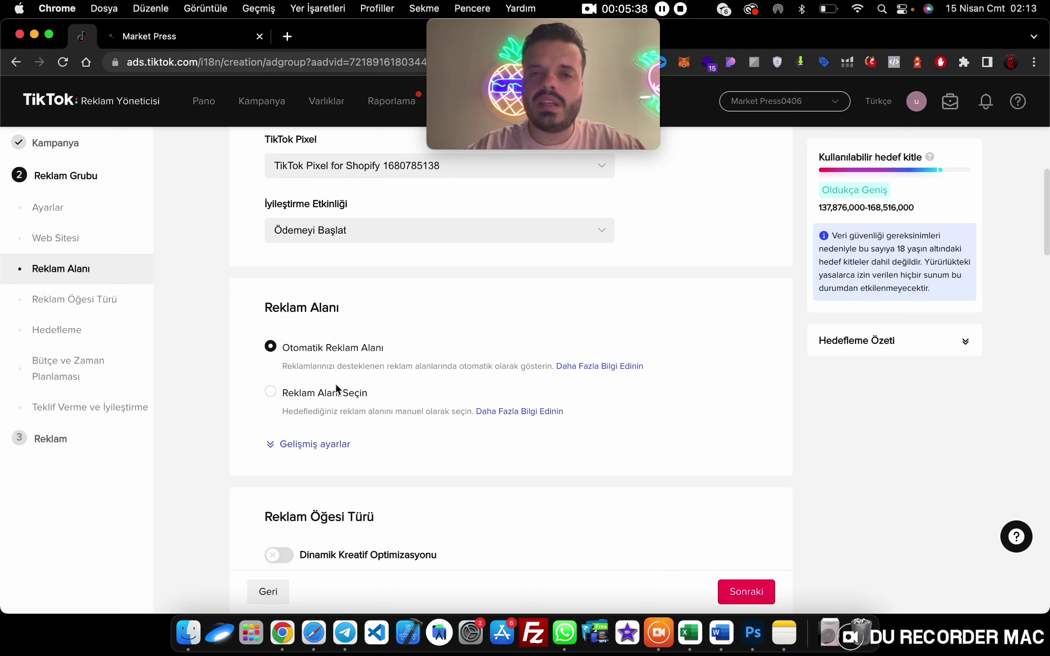
left_click(321, 403)
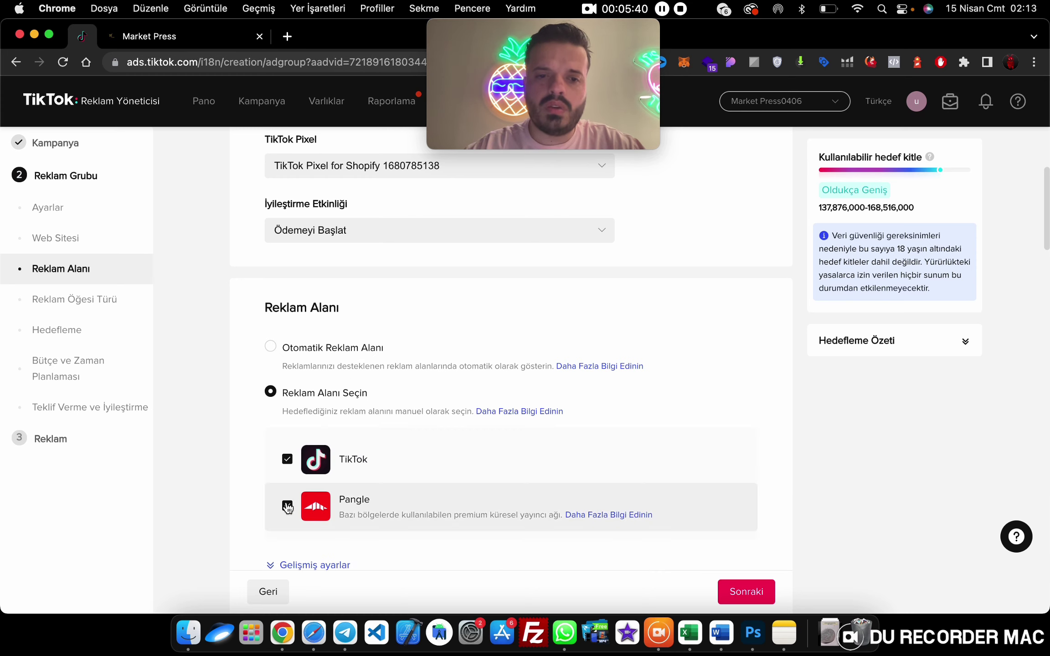
left_click(287, 506)
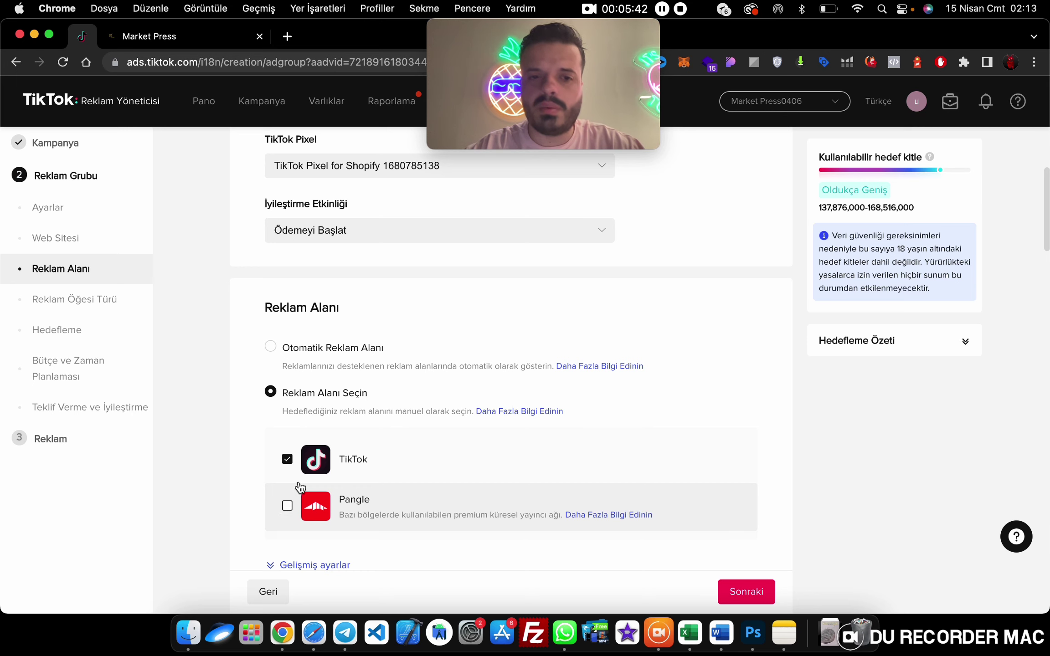
left_click(317, 348)
Review the creative type and custom targeting settings, and check the advertised product on the Market Press store page.
scroll(323, 371, "down", 5)
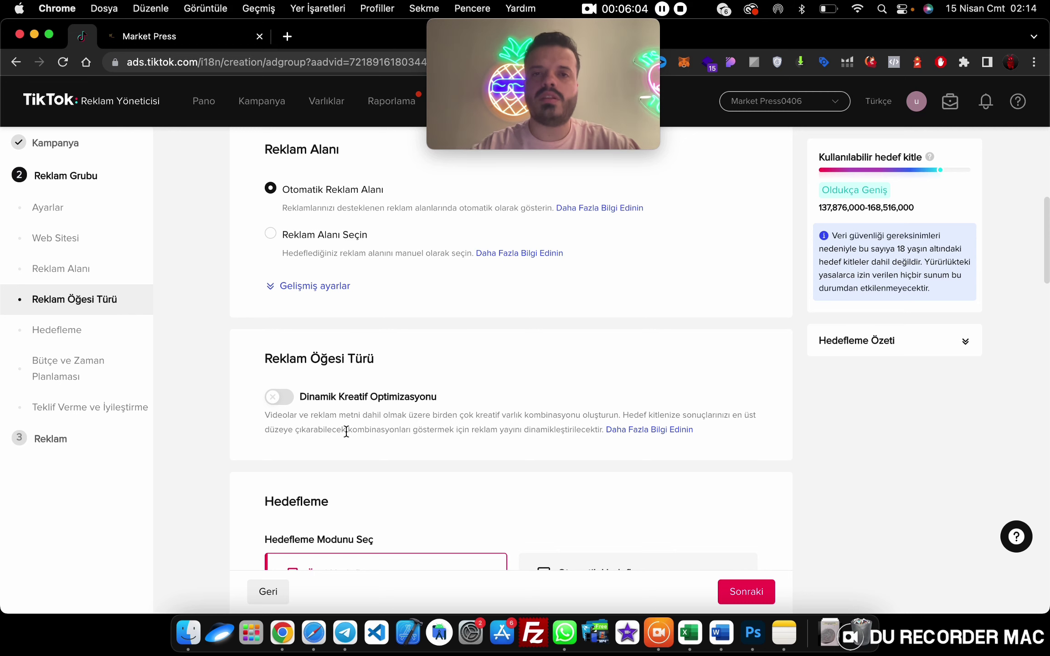
scroll(346, 431, "down", 5)
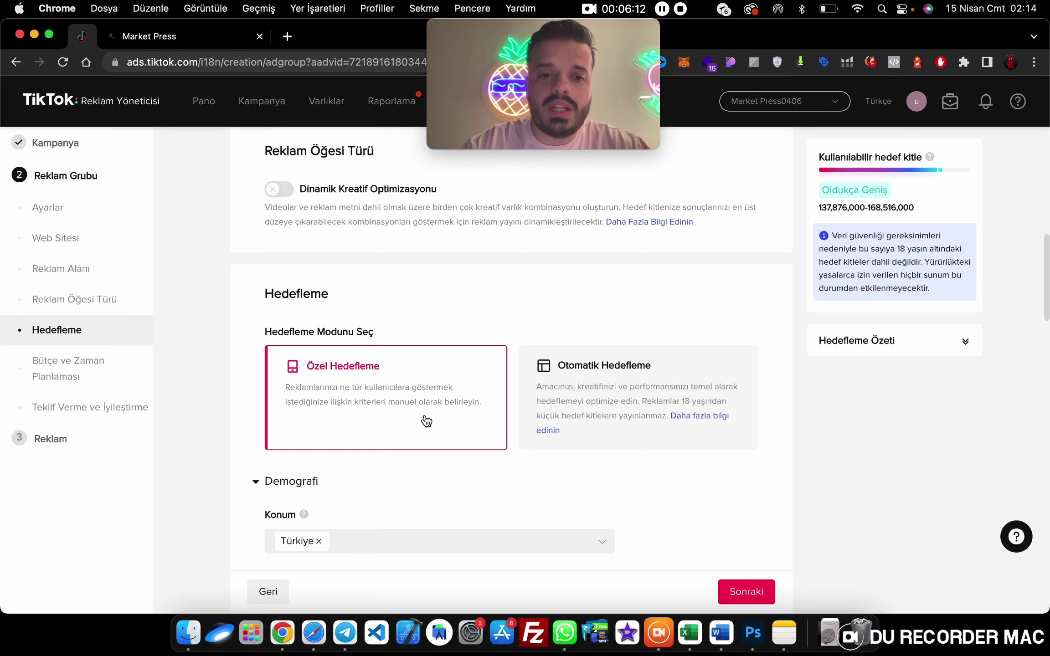
scroll(425, 423, "down", 5)
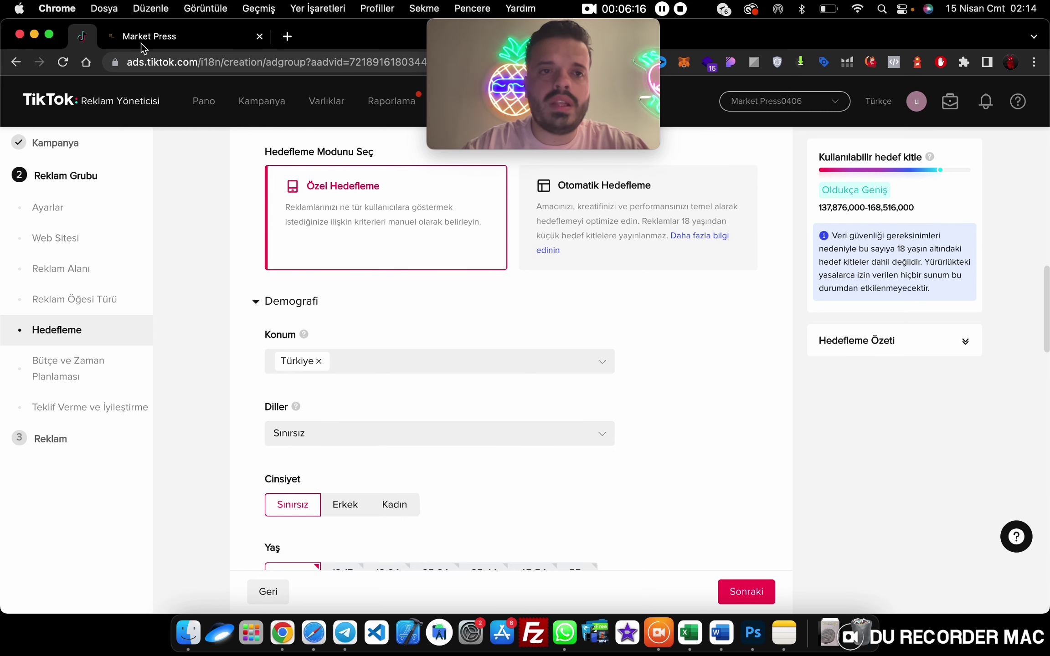
left_click(152, 41)
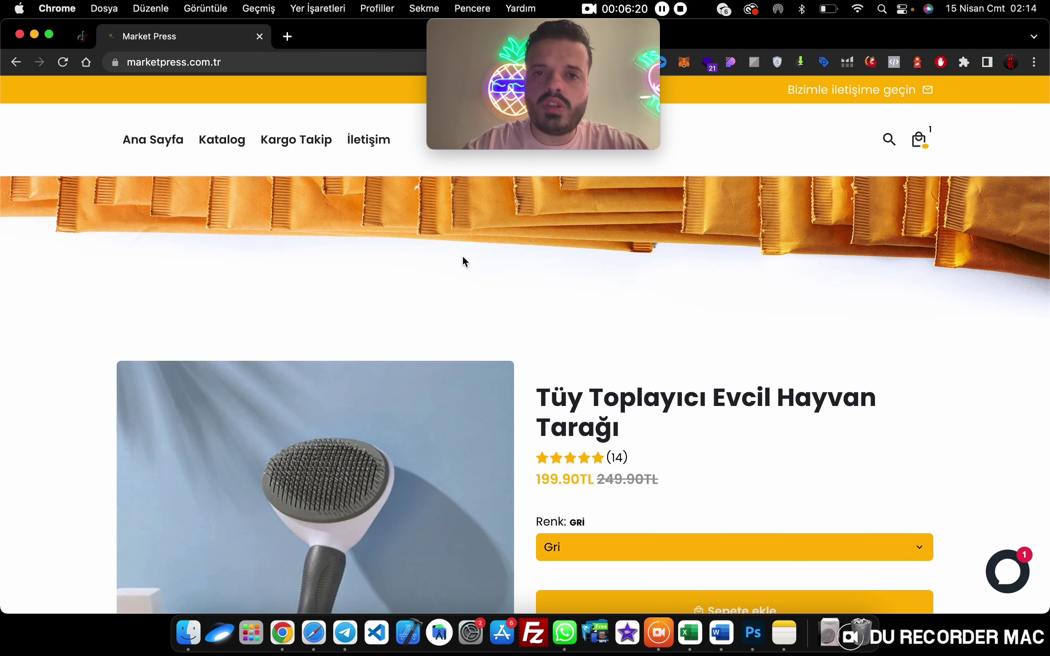
left_click(81, 37)
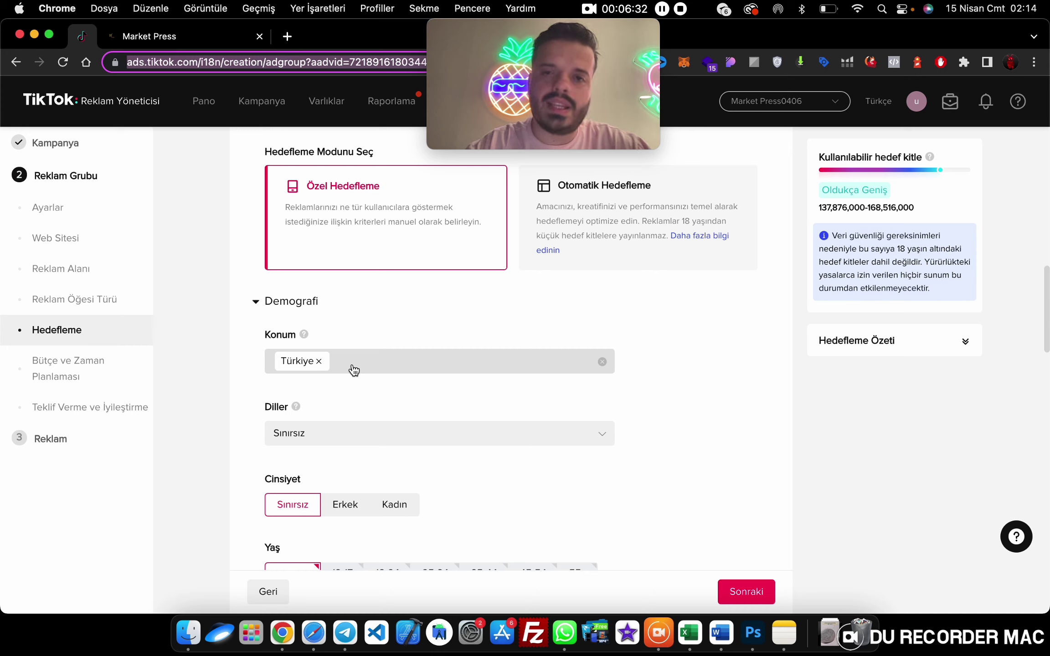
Restrict the ad group's target language (Diller) to Türkçe.
left_click(304, 432)
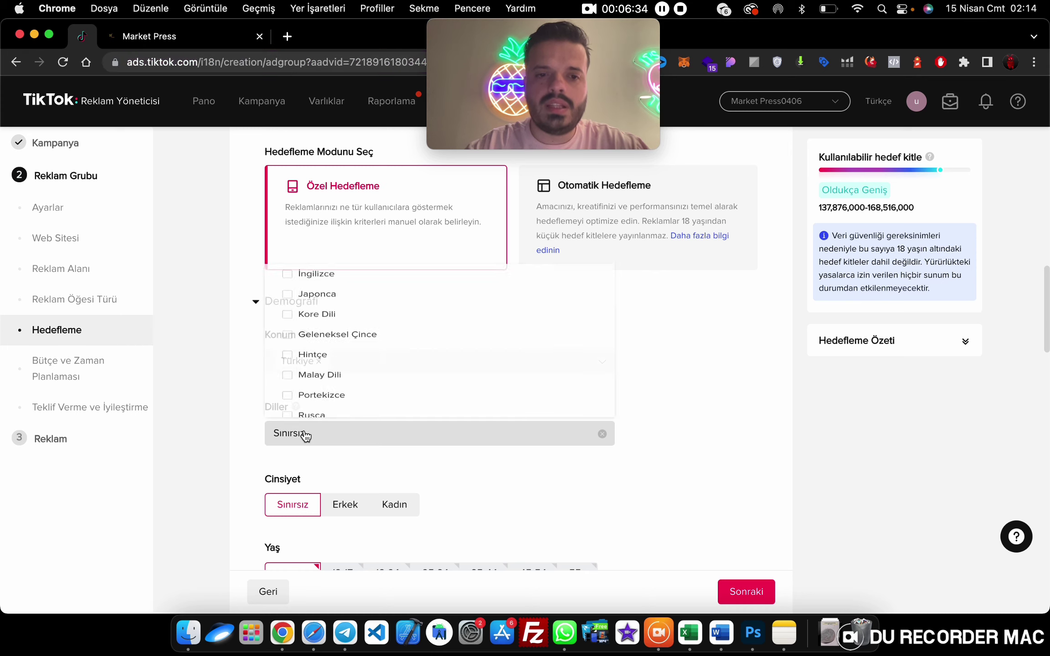
scroll(351, 325, "down", 10)
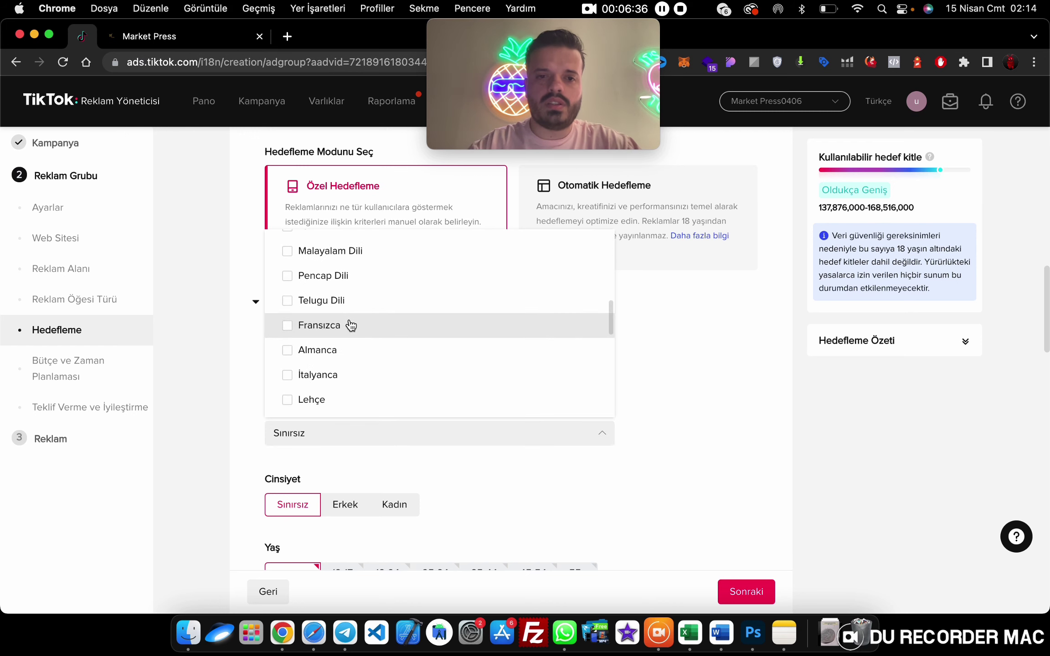
scroll(350, 325, "down", 6)
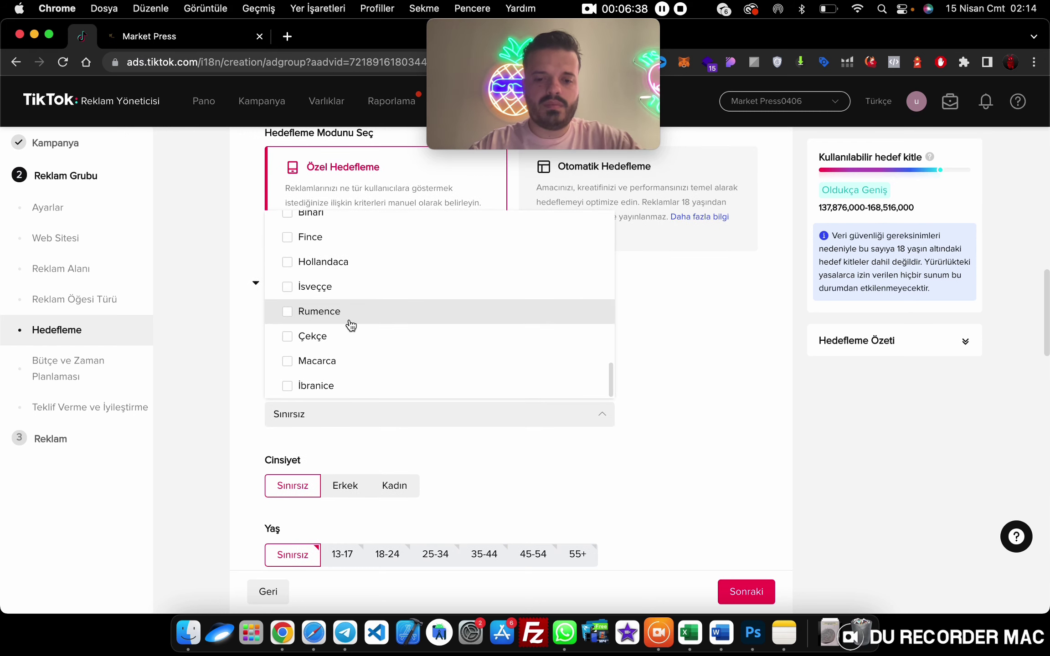
scroll(350, 325, "up", 2)
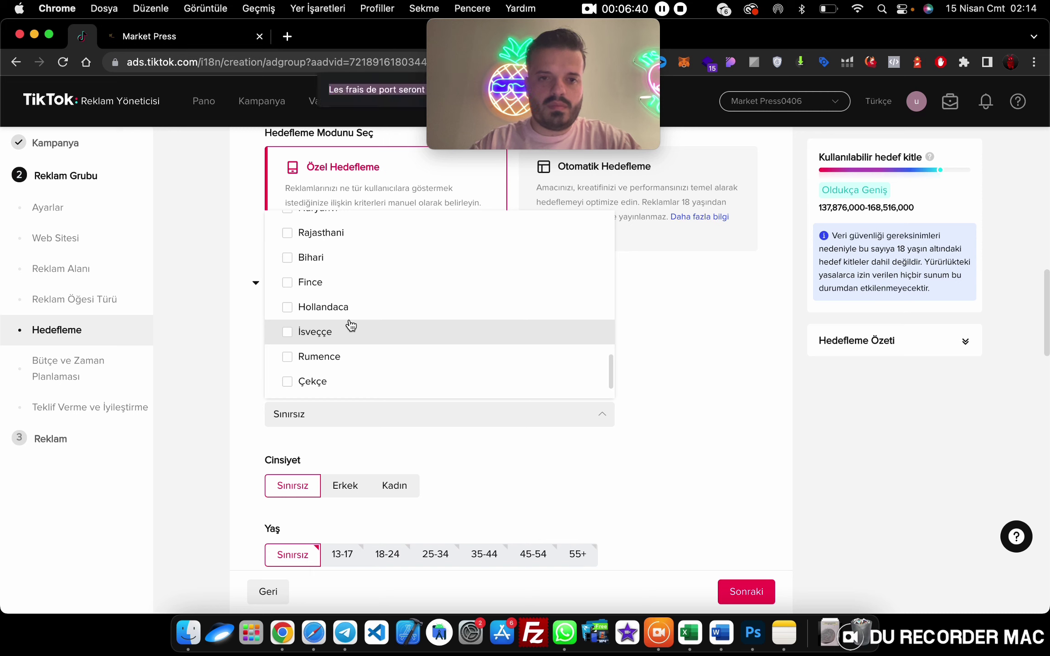
type("türk")
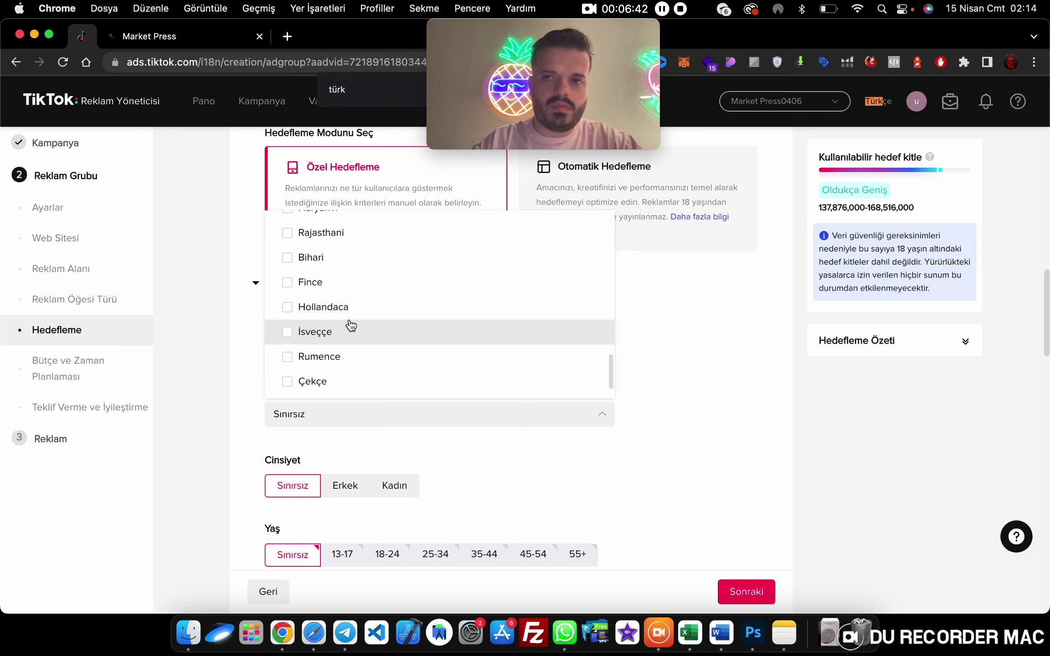
type("çeü")
key("BackSpace")
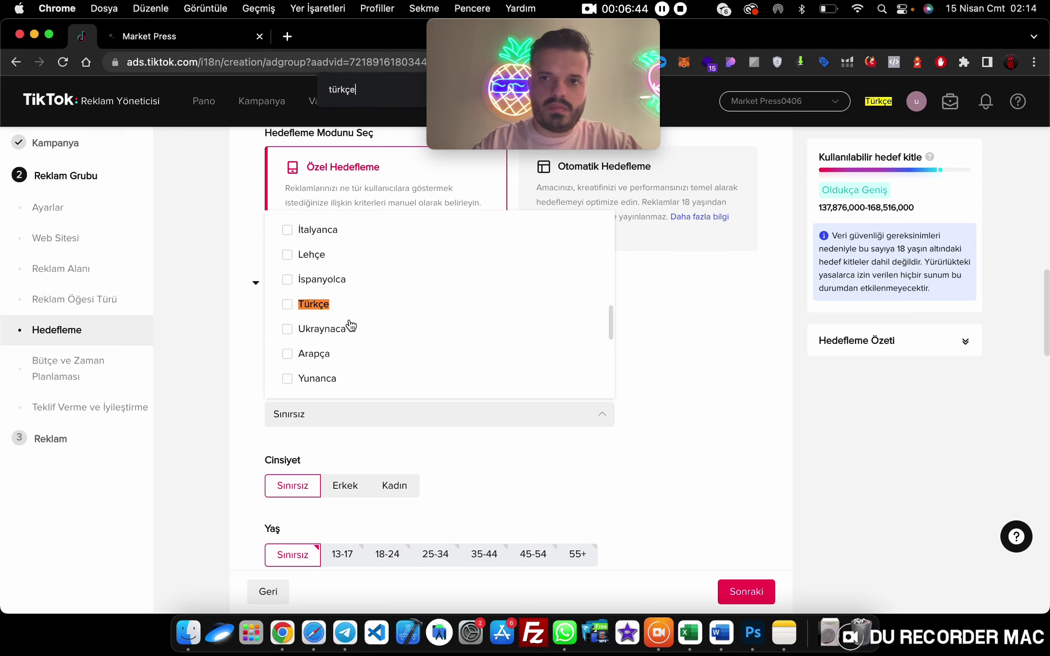
key("Return")
left_click(329, 308)
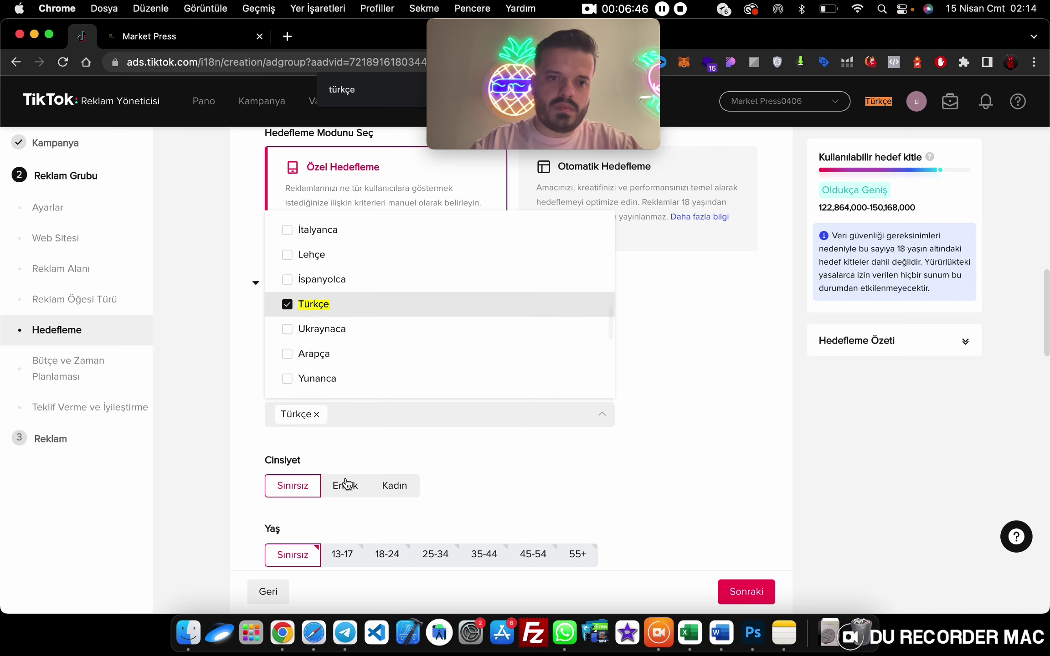
left_click(658, 411)
Try limiting the target gender to Kadın, and return it to Sınırsız.
scroll(576, 394, "down", 5)
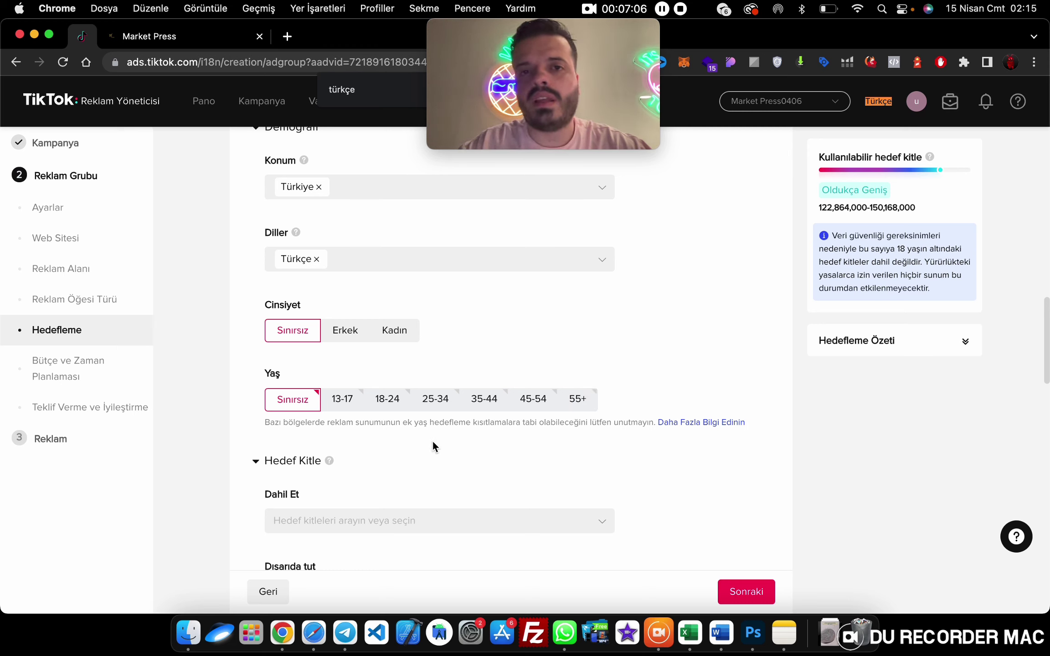
left_click(391, 335)
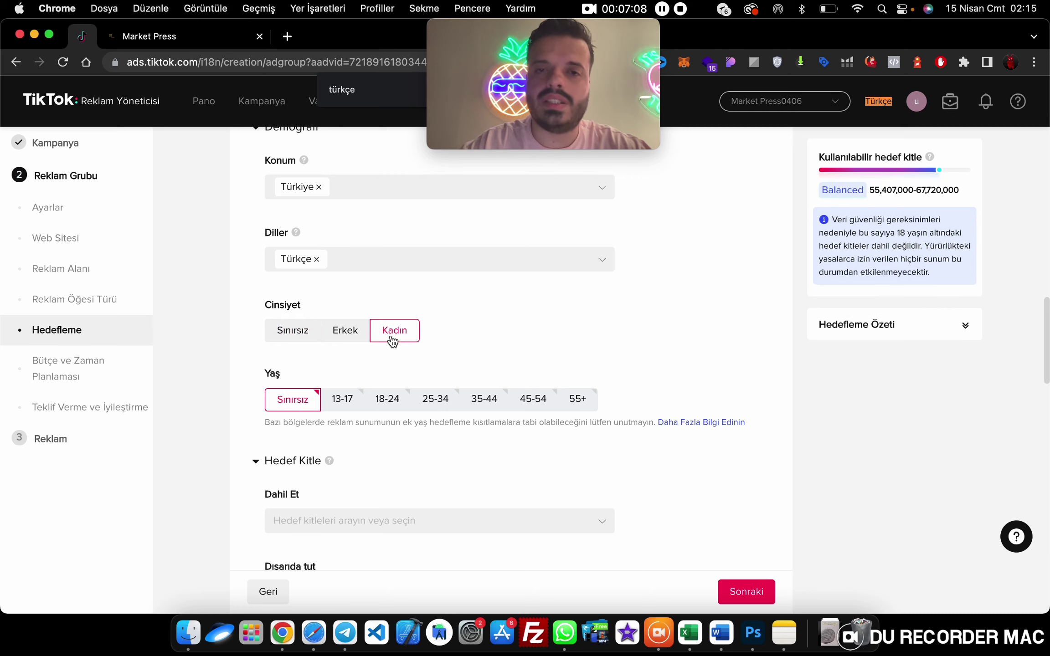
left_click(290, 329)
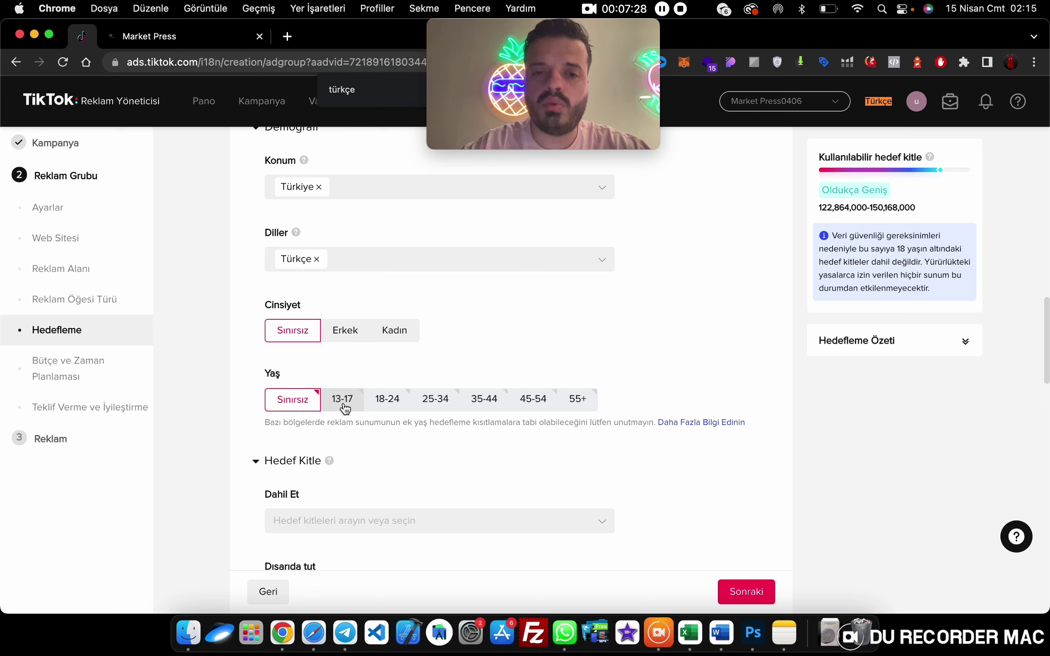
Target the age groups 18-24, 25-34, 35-44, 45-54 and 55+, leaving out 13-17.
left_click(385, 411)
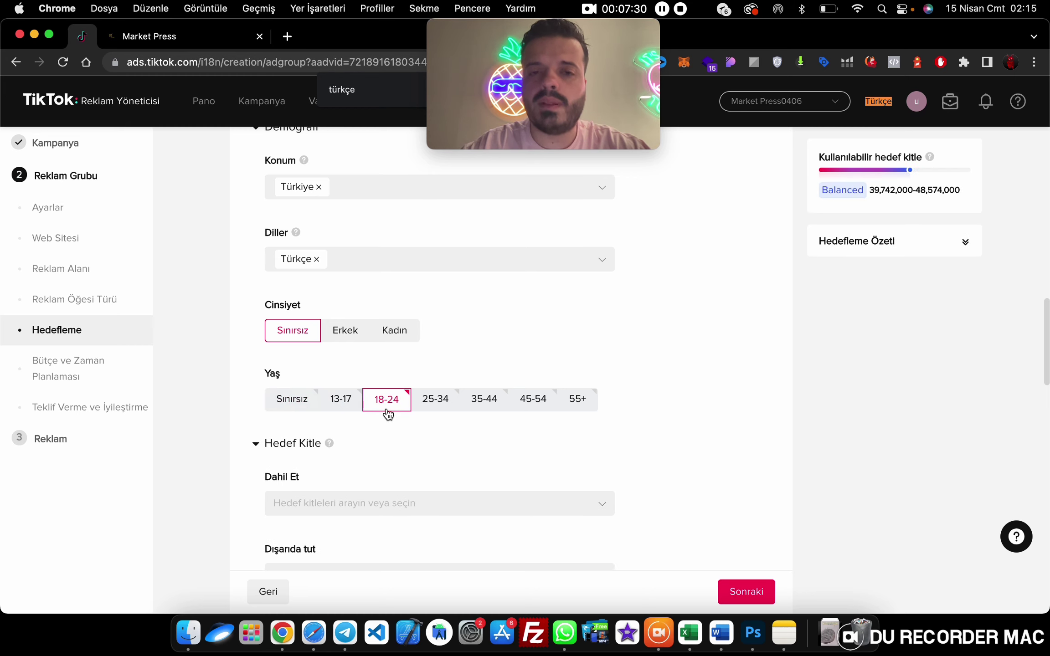
left_click(427, 400)
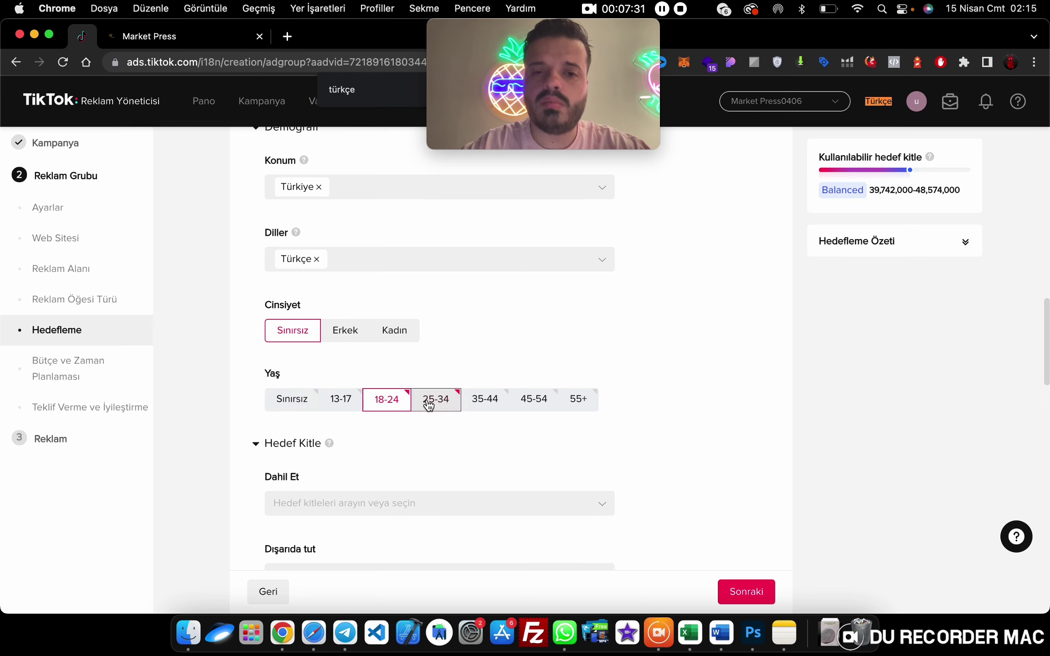
left_click(476, 407)
left_click(526, 402)
left_click(582, 407)
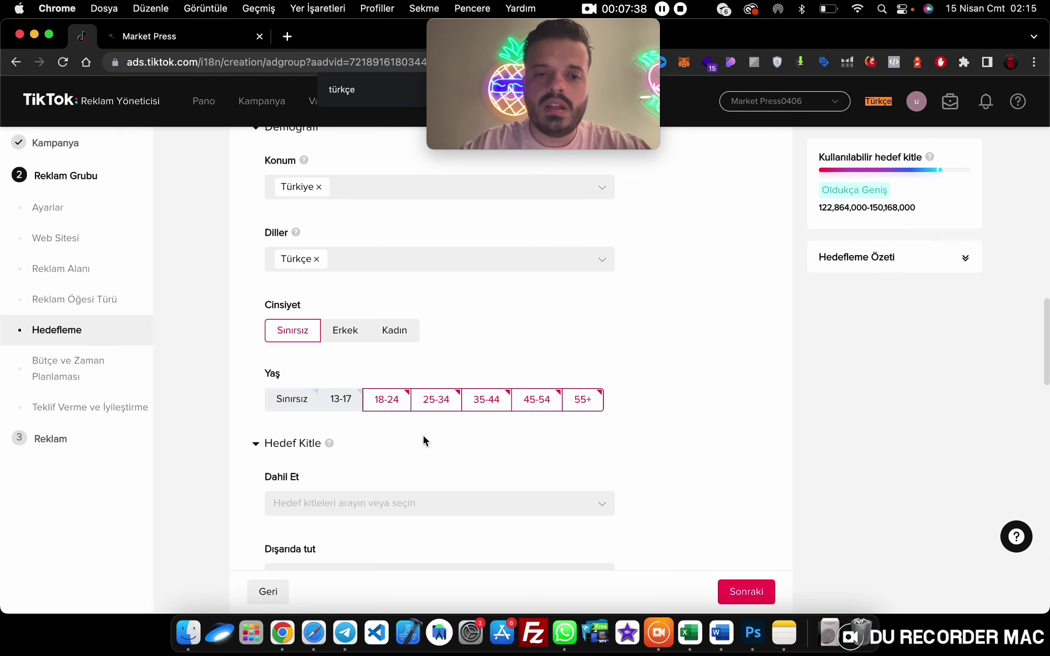
Check the Hedef Kitle inclusion options for existing lookalike (Benzer) audiences and the full audience list.
scroll(423, 435, "down", 3)
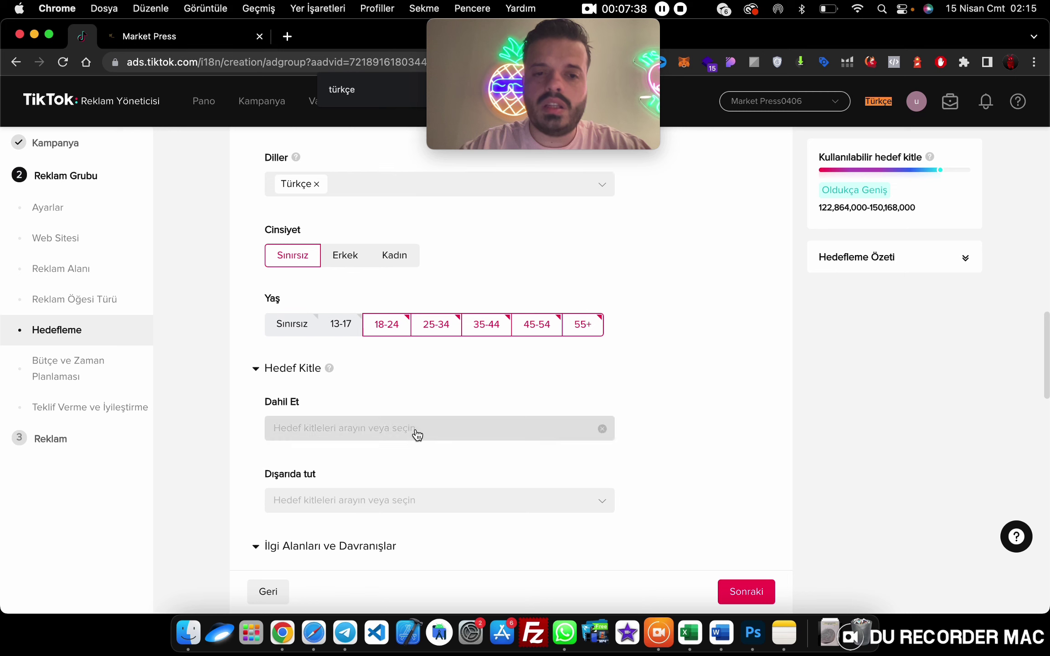
left_click(331, 429)
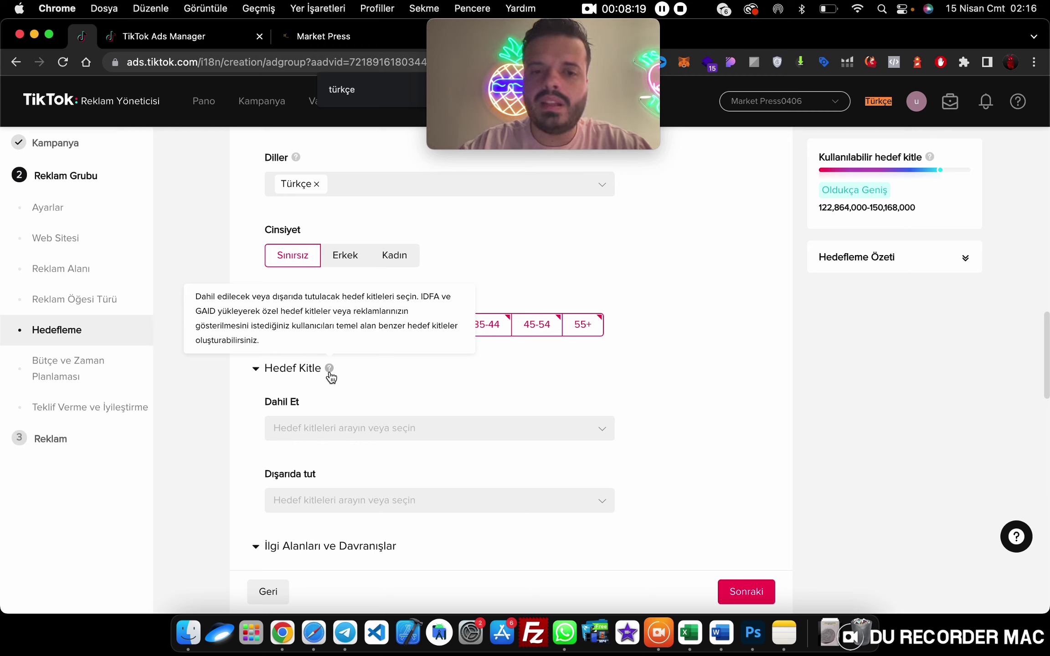
left_click(330, 425)
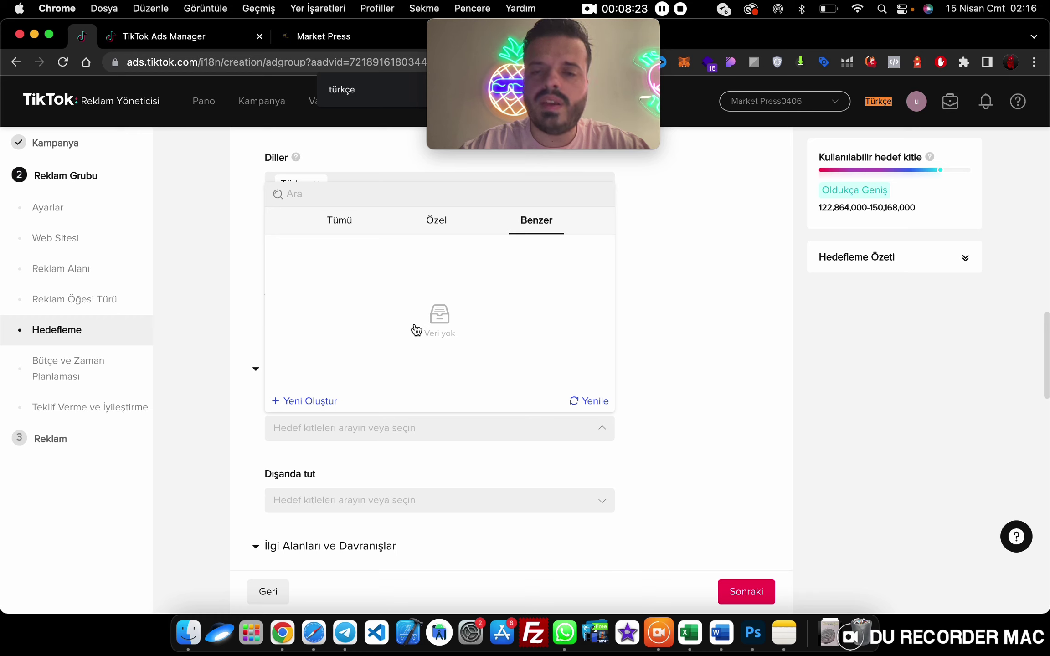
left_click(336, 226)
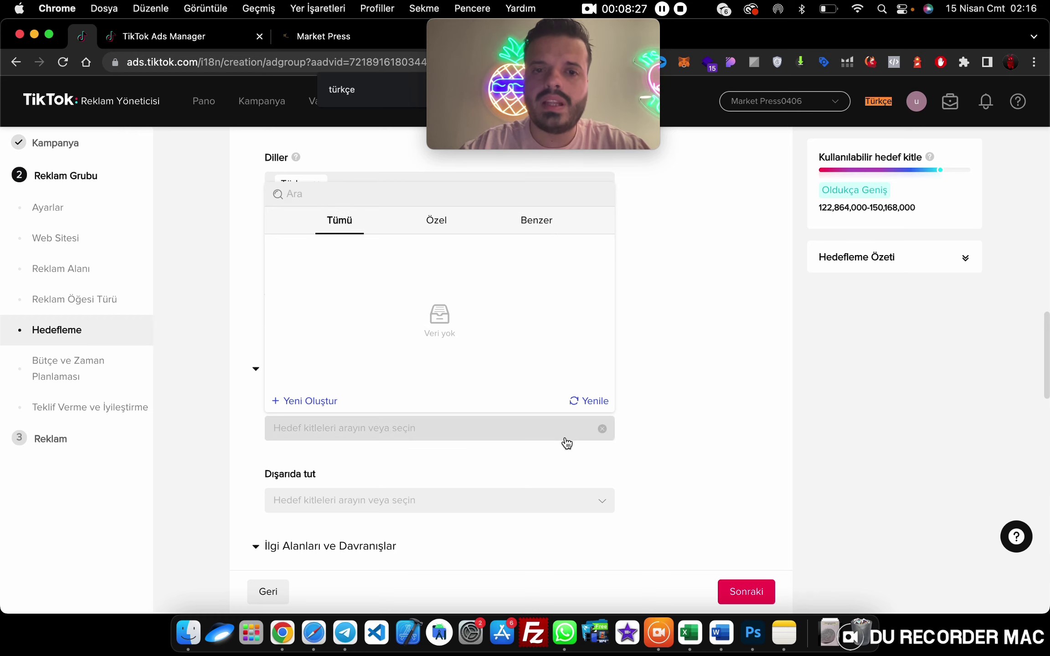
left_click(657, 396)
Add Evcil Hayvan Ev Ürünleri from the suggested categories to the targeted interests.
scroll(657, 397, "down", 5)
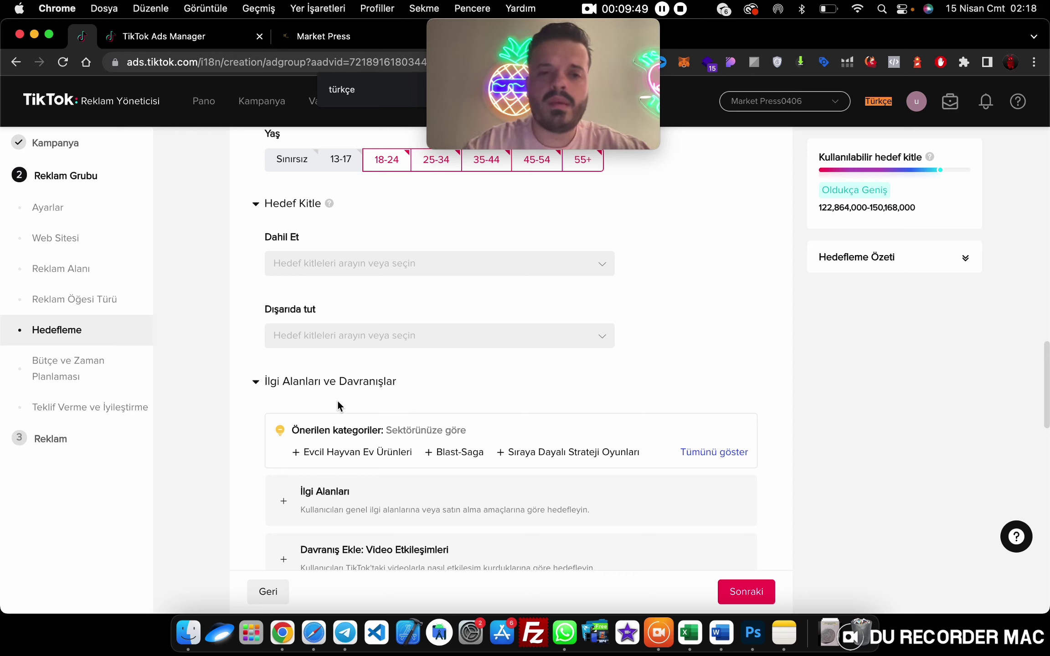
left_click(699, 449)
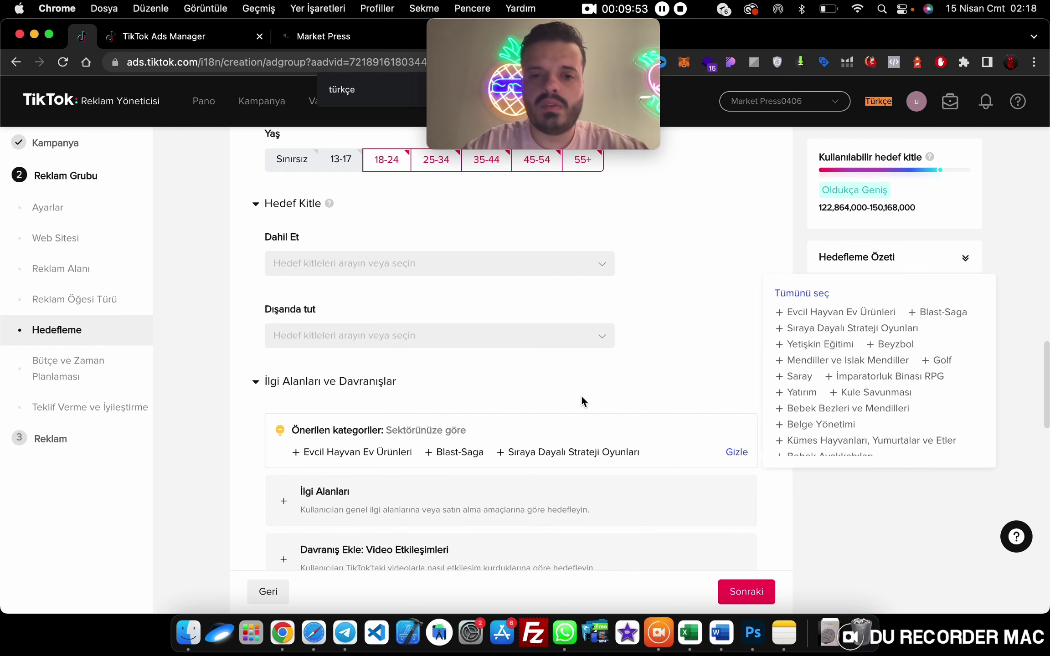
scroll(579, 390, "down", 2)
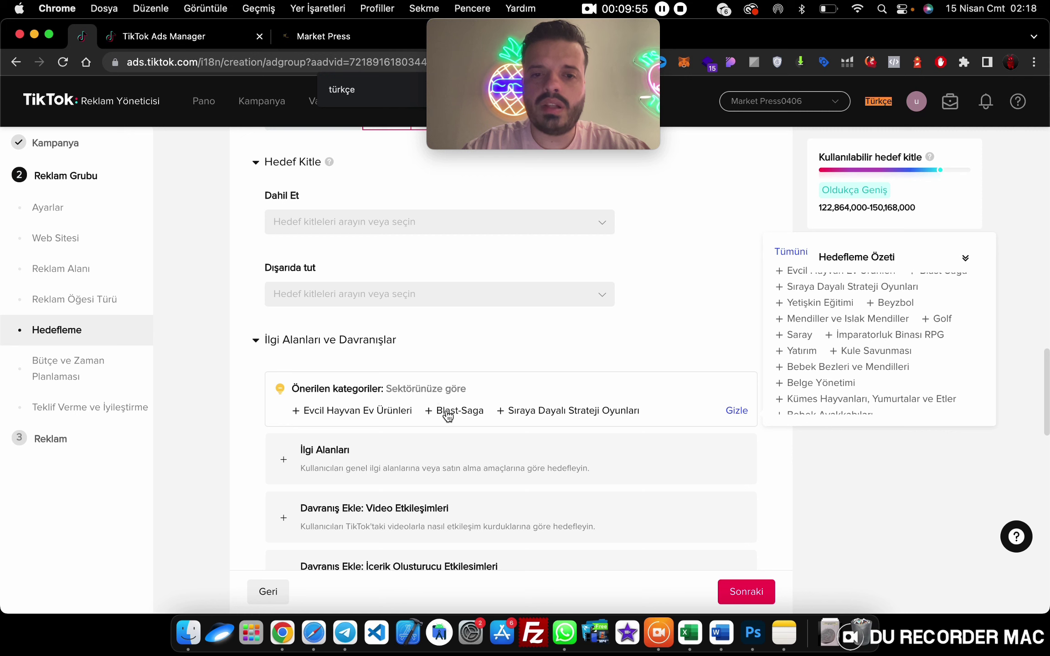
mouse_move(375, 417)
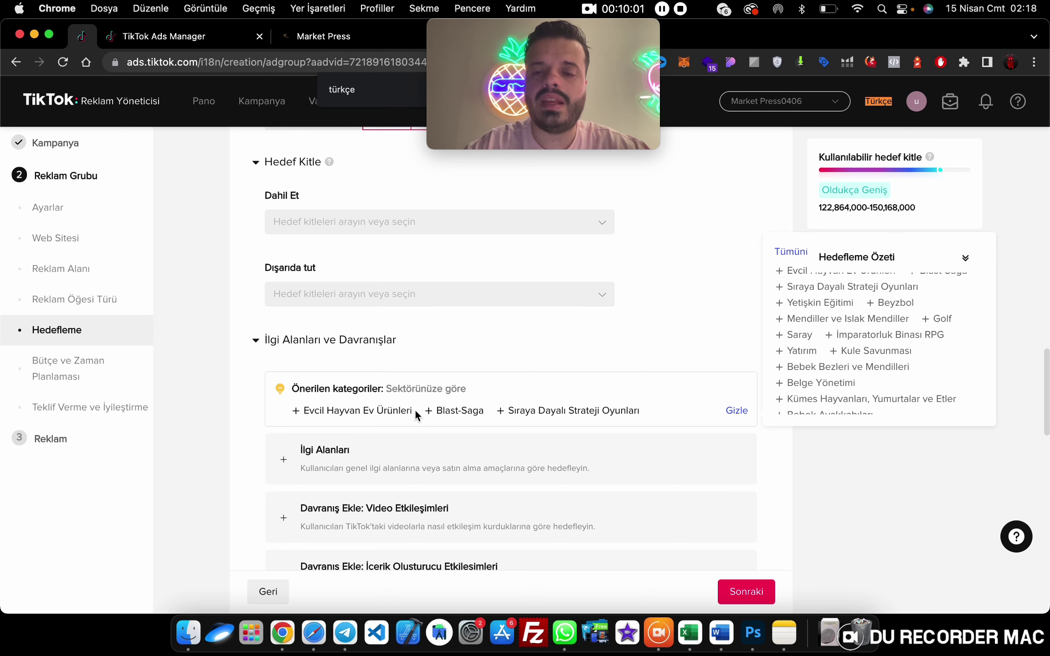
left_click(368, 410)
scroll(394, 448, "down", 3)
scroll(395, 451, "down", 1)
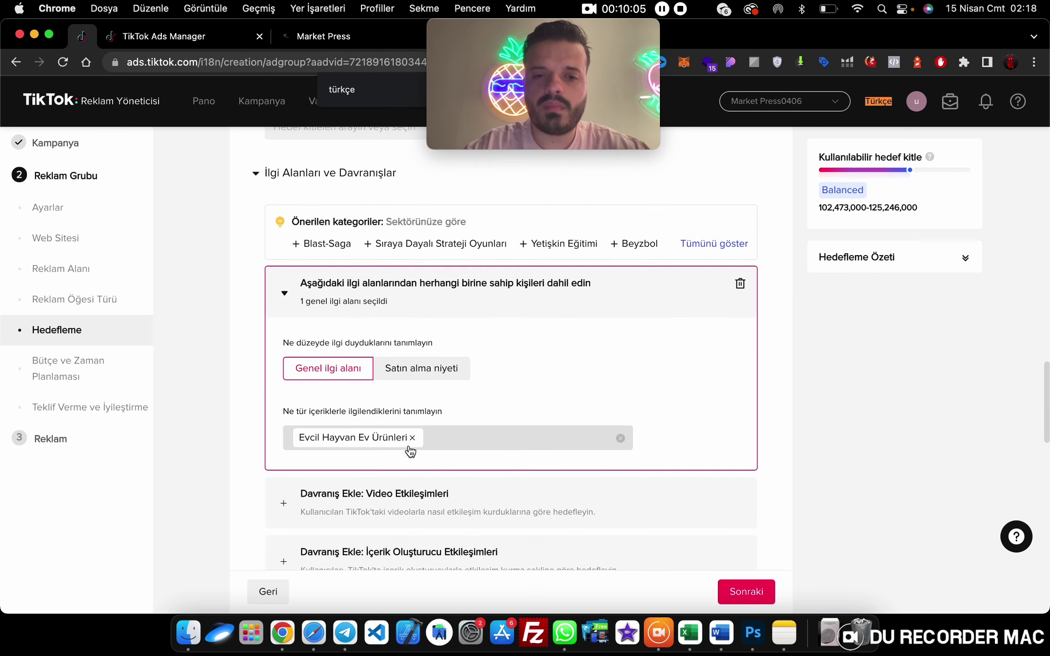
Search the general interest categories for kedi, and replace the search with evci.
left_click(452, 449)
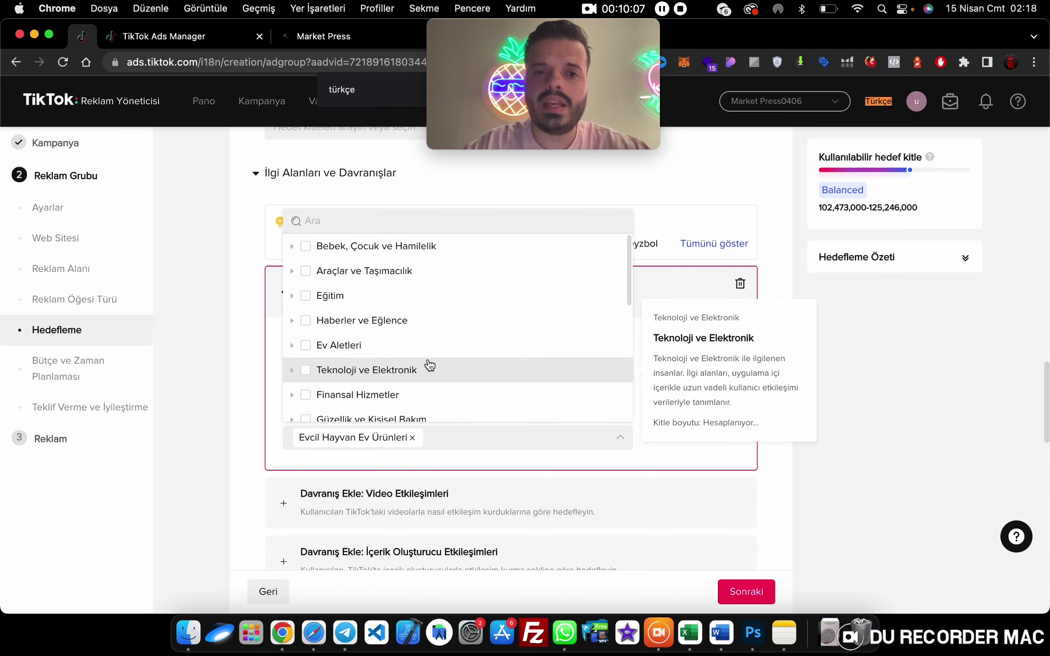
left_click(393, 213)
type("kedi")
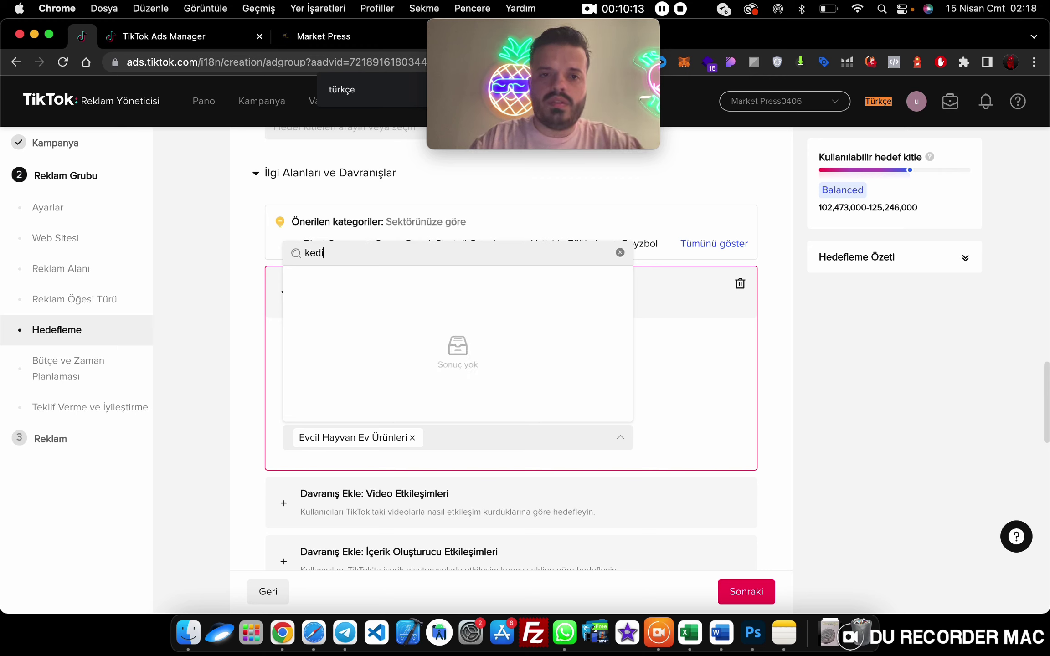
key("BackSpace")
key("BackSpace")
key("BackSpace")
key("BackSpace")
type("kö")
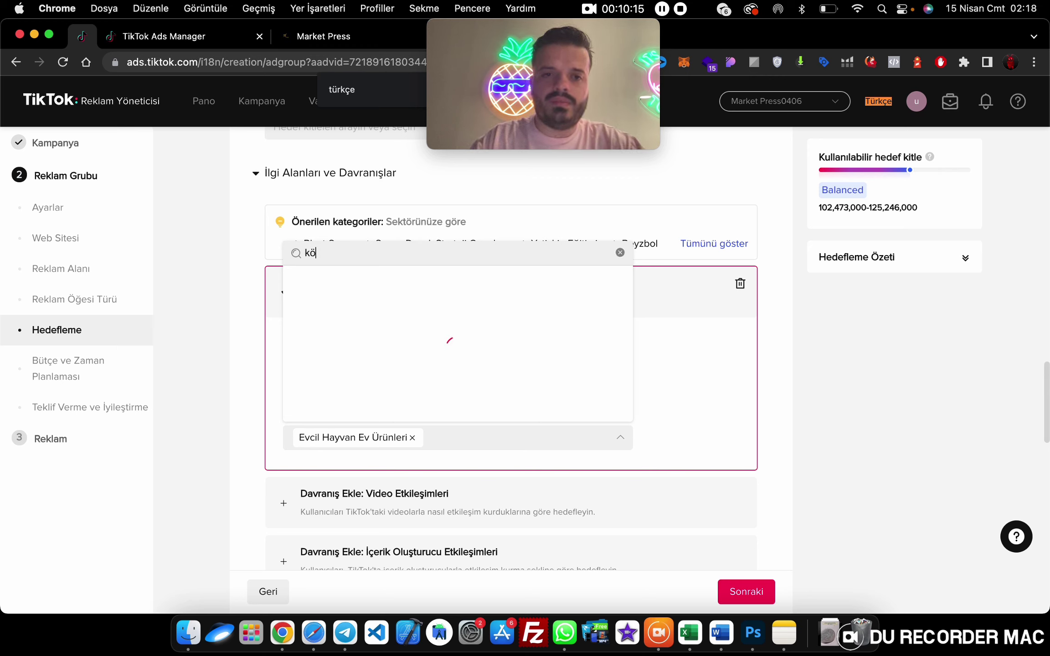
key("BackSpace")
key("BackSpace")
type("evci")
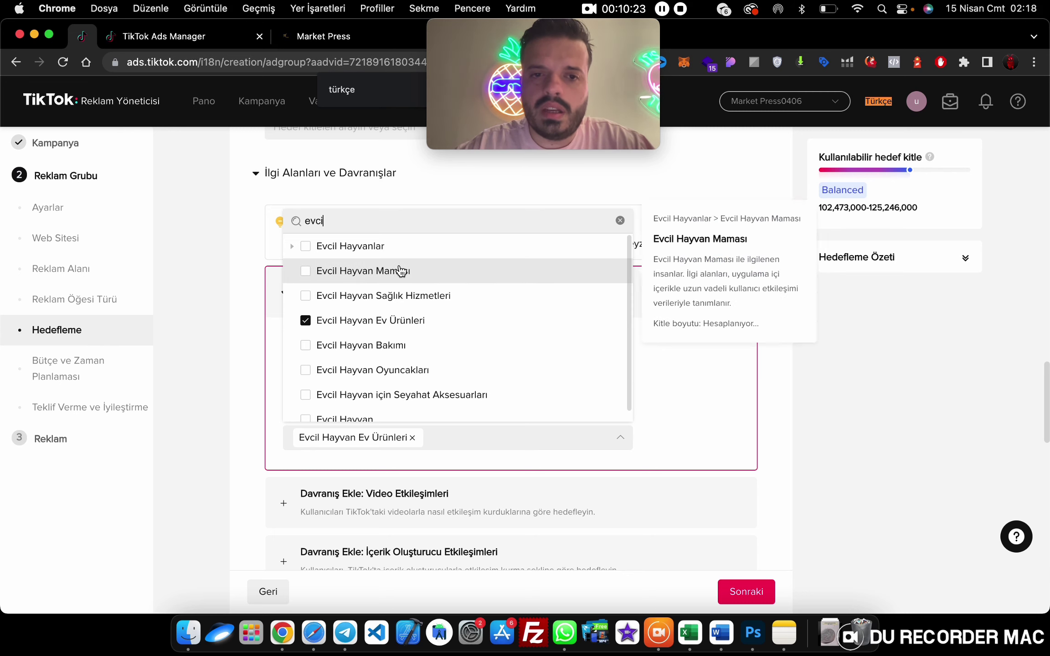
Add the interests Evcil Hayvan Bakımı, Evcil Hayvan Oyuncakları and Evcil Hayvan için Seyahat Aksesuarları to the targeting.
scroll(399, 269, "down", 1)
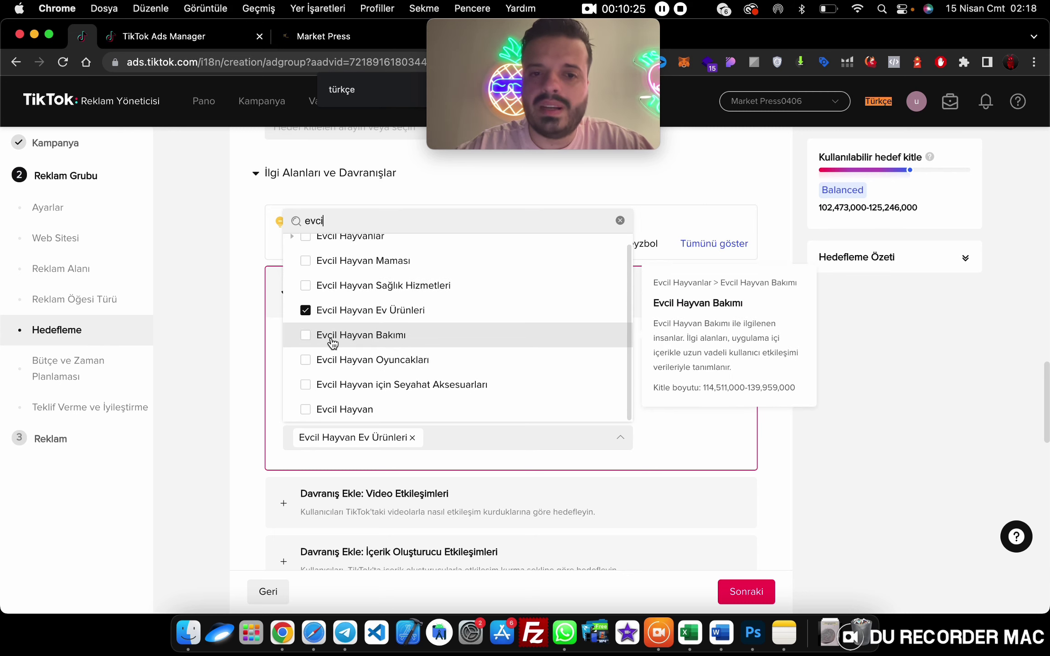
left_click(306, 345)
left_click(305, 360)
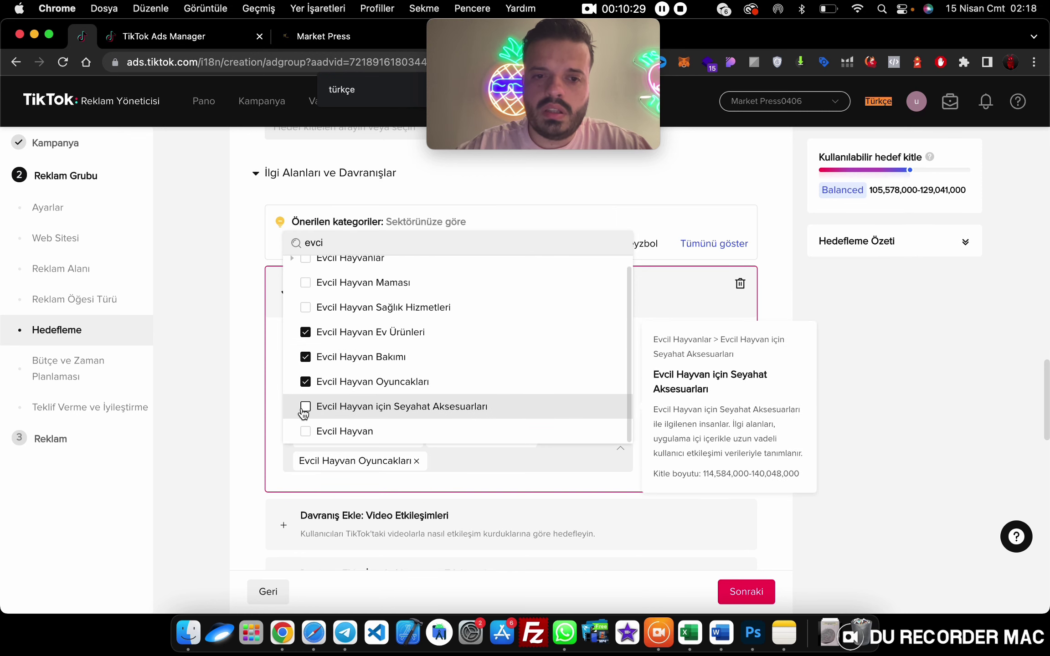
scroll(394, 357, "down", 1)
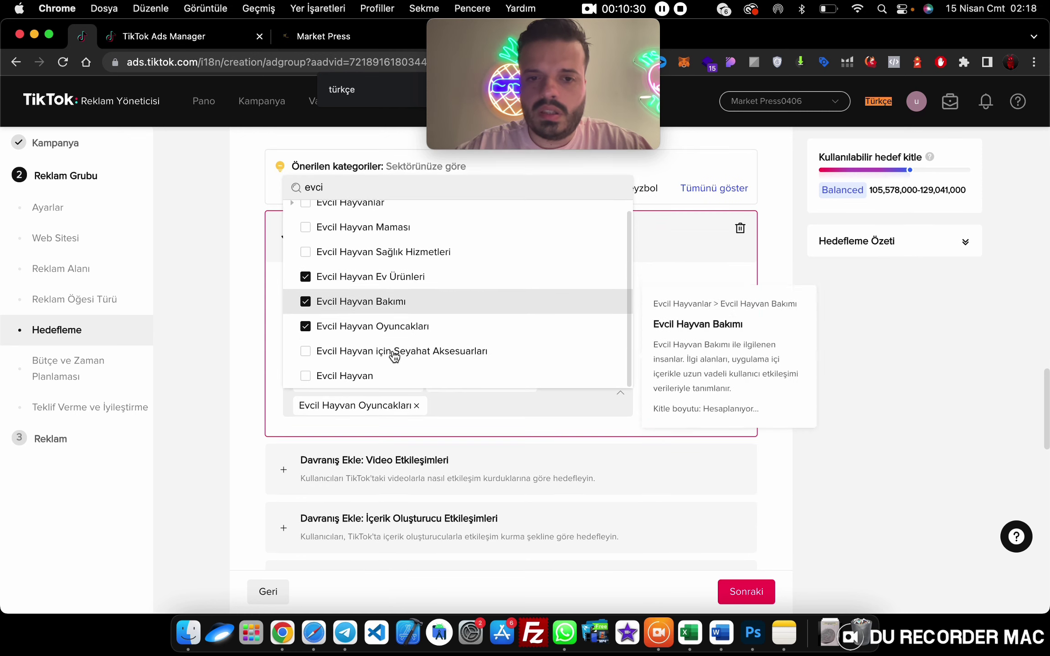
left_click(305, 351)
left_click(315, 370)
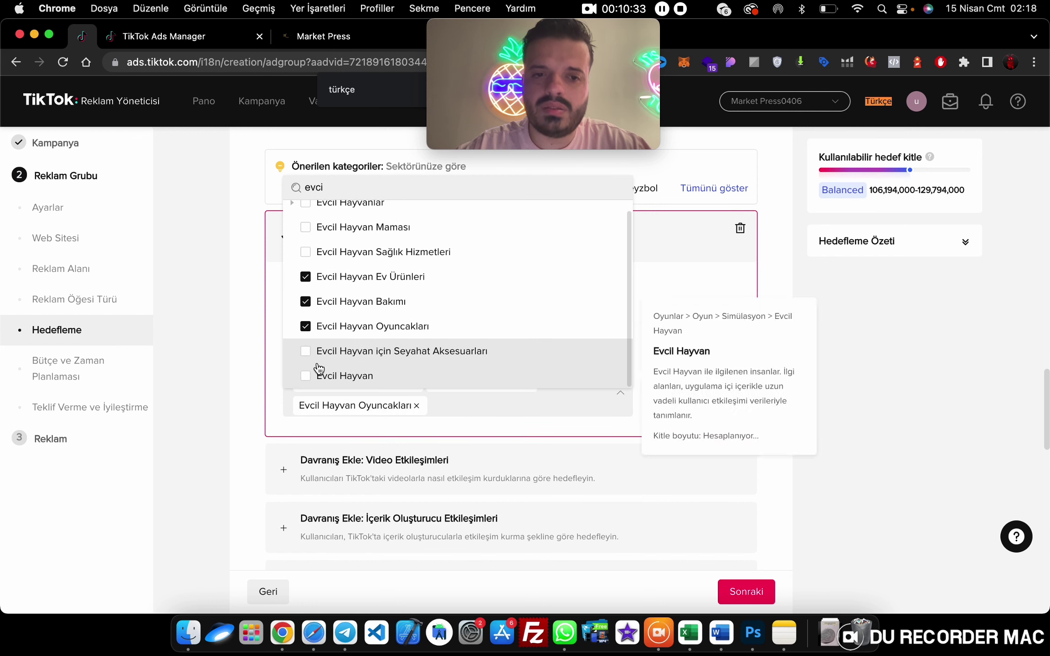
left_click(313, 354)
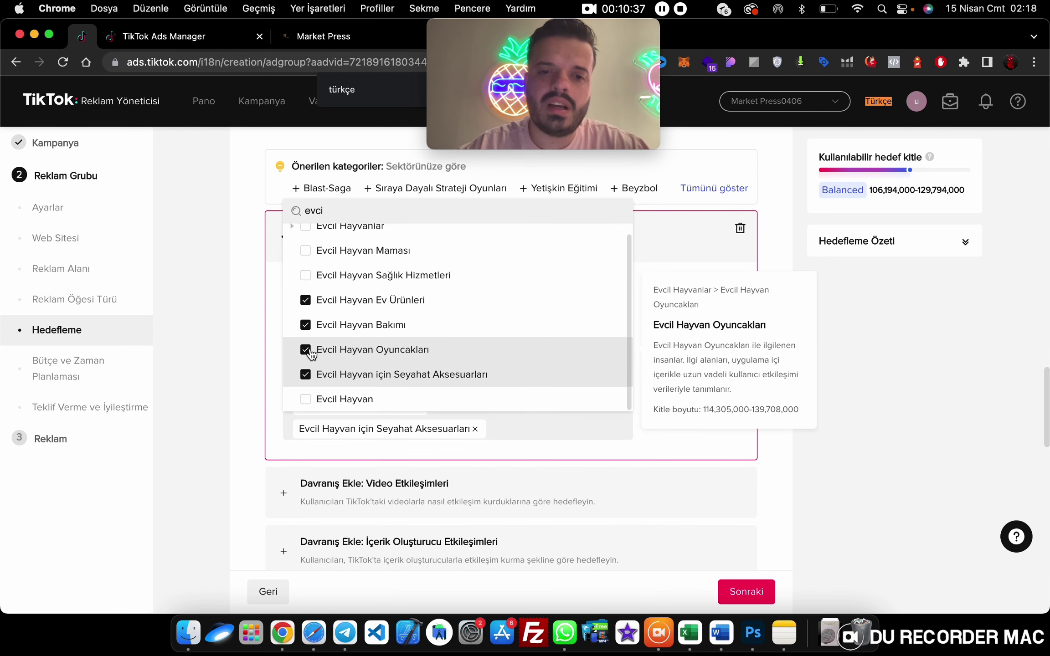
left_click(592, 439)
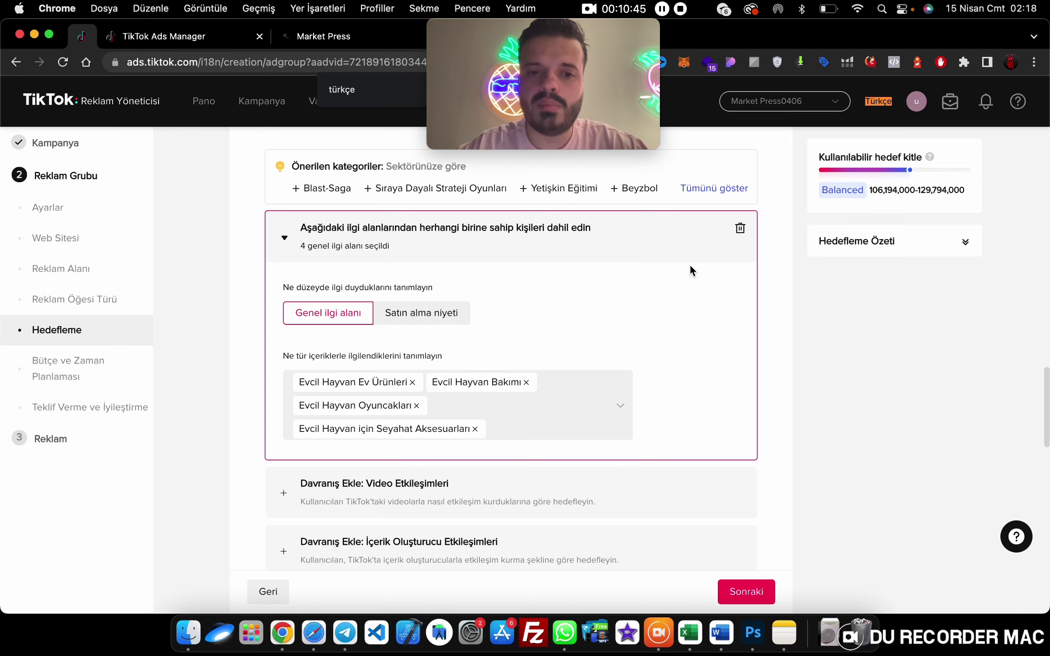
Add a video interactions behavior section (Video Etkileşimleri) to the ad group's targeting.
scroll(690, 267, "down", 2)
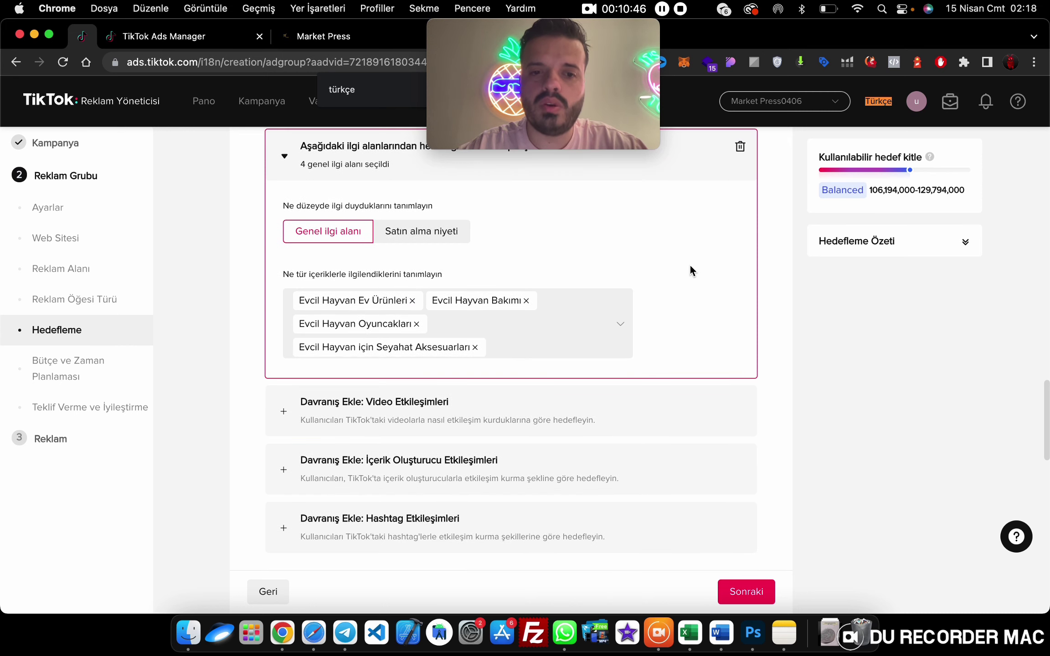
left_click(485, 423)
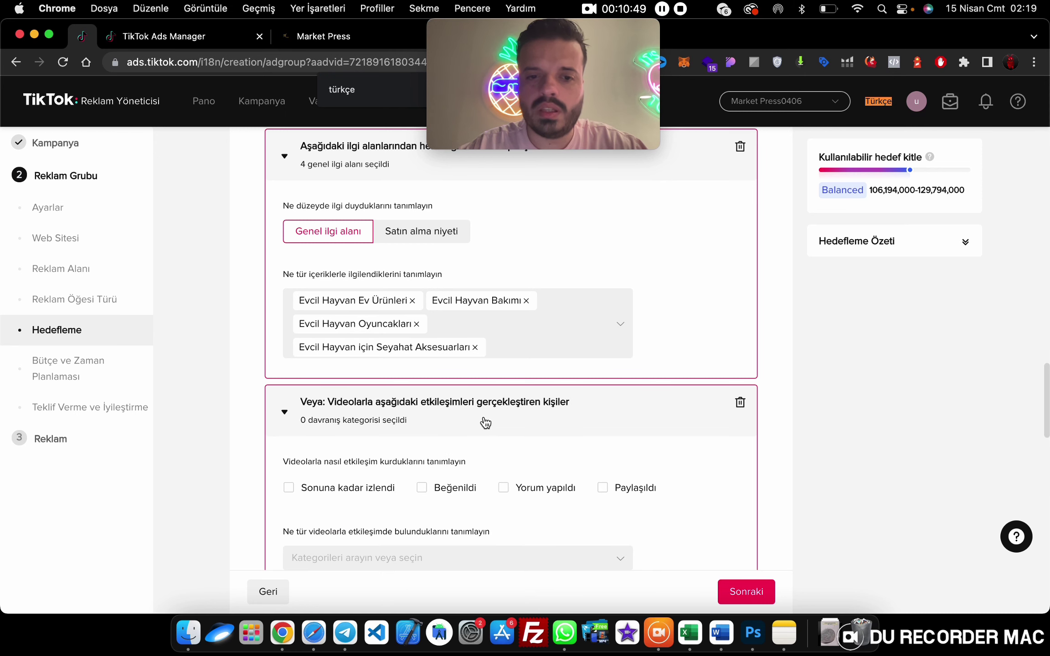
scroll(483, 436, "down", 1)
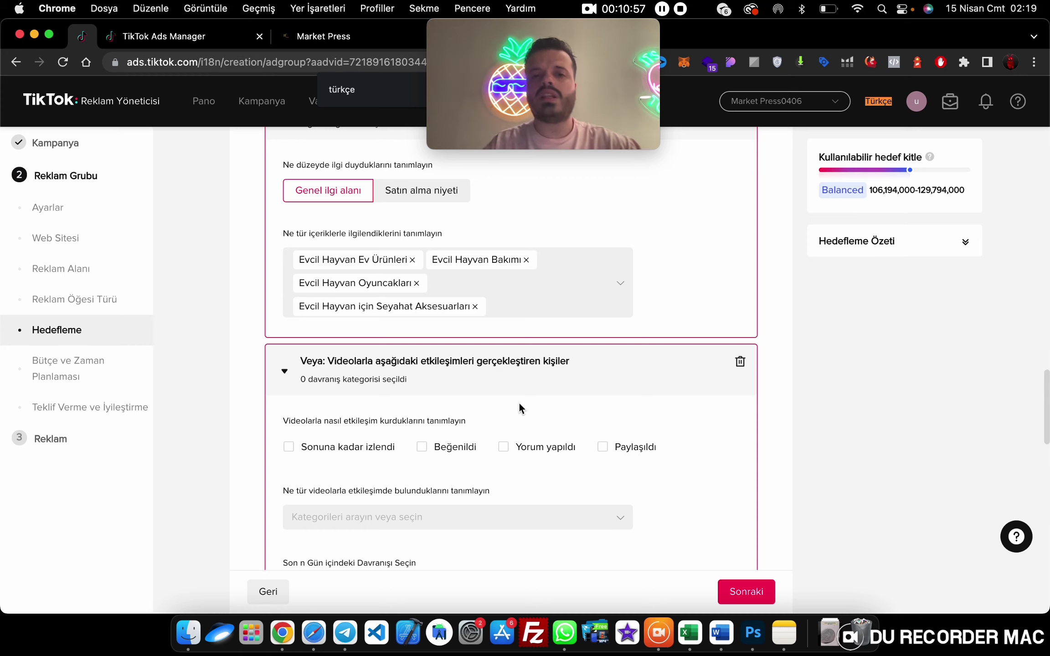
Remove the Video Etkileşimleri section from the targeting, and try out the İçerik Oluşturucu Etkileşimleri section.
left_click(371, 458)
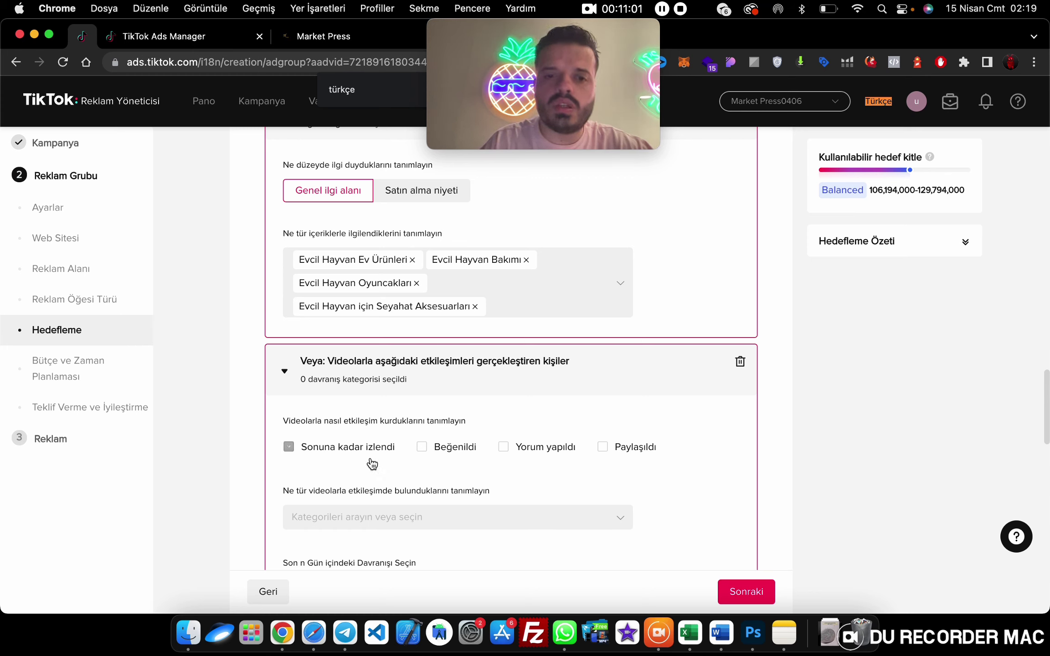
left_click(371, 461)
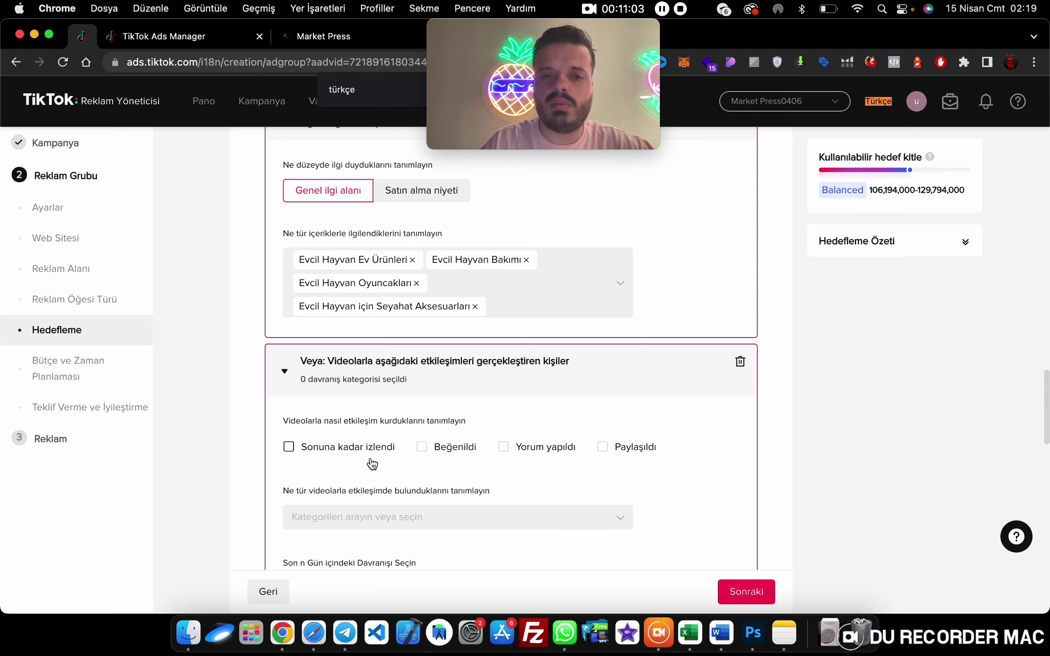
left_click(401, 361)
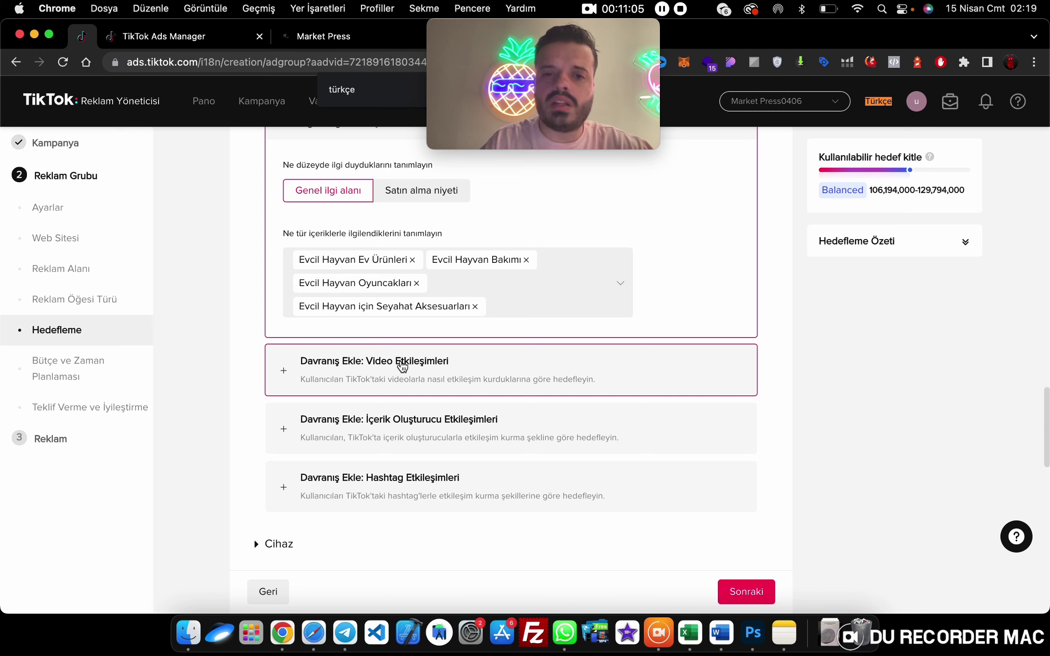
left_click(376, 448)
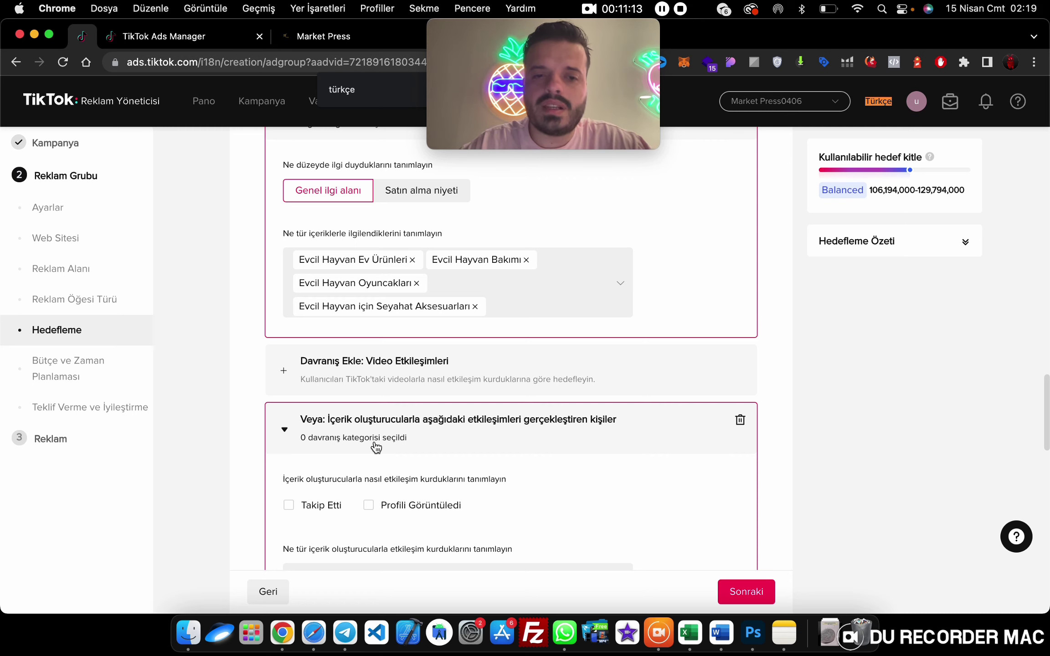
left_click(376, 448)
Add a hashtag interactions behavior section (Hashtag Etkileşimleri) to the targeting and search its hashtags for kedi.
scroll(374, 451, "down", 1)
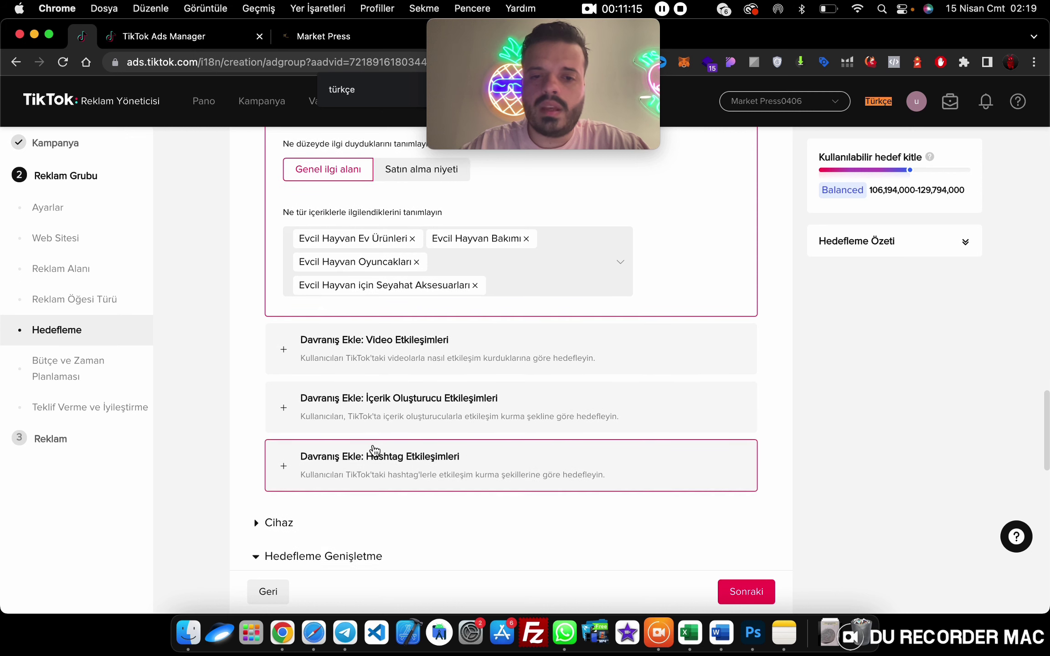
left_click(375, 451)
scroll(373, 450, "down", 1)
left_click(377, 480)
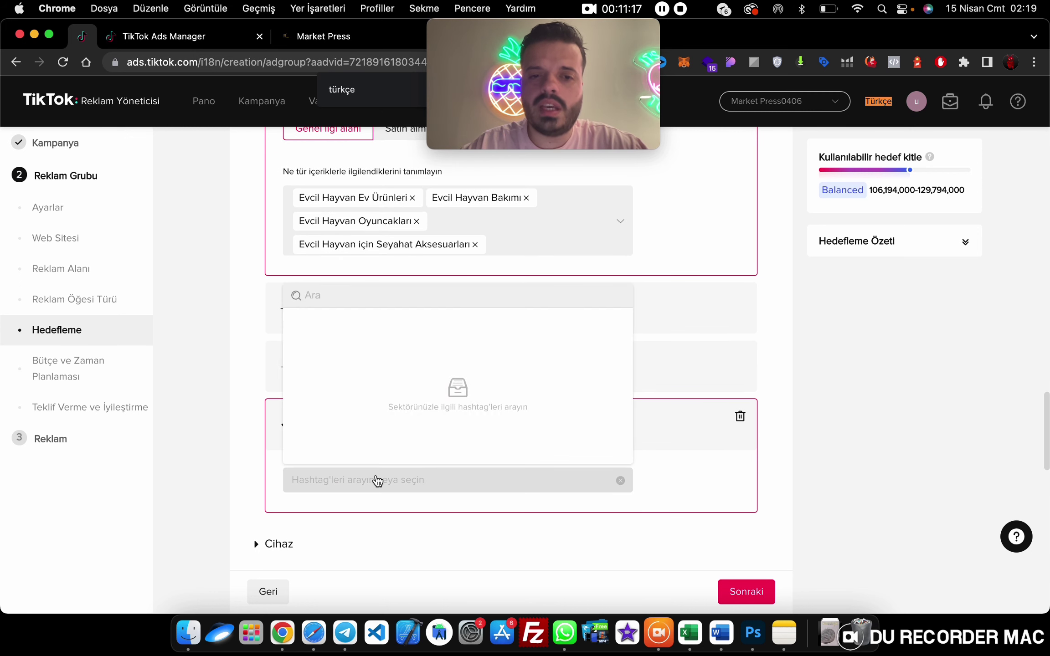
left_click(349, 294)
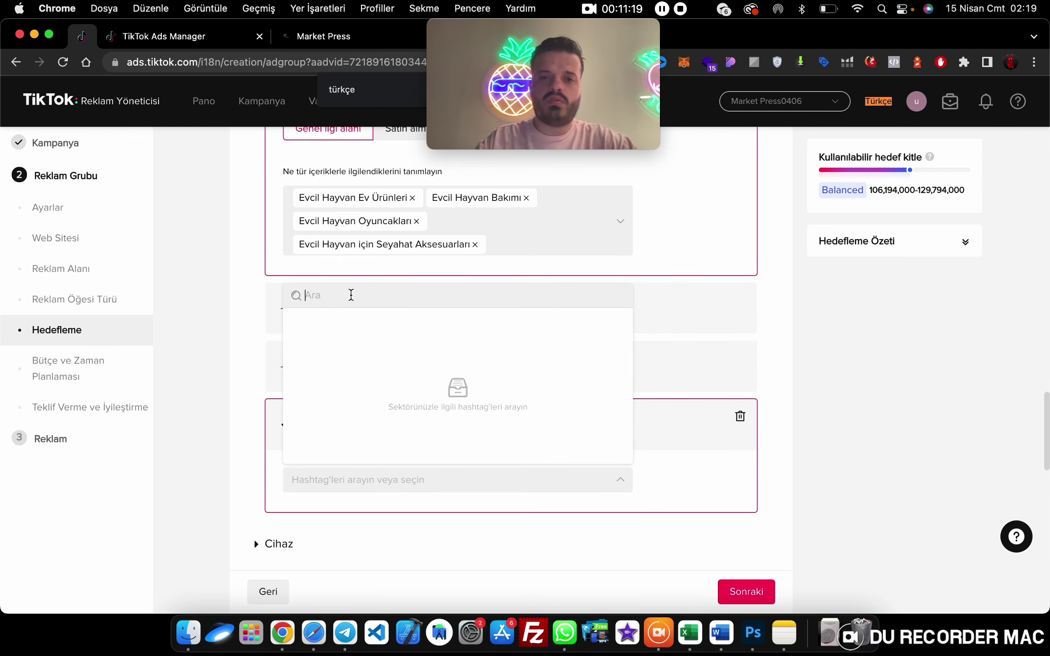
type("kedi")
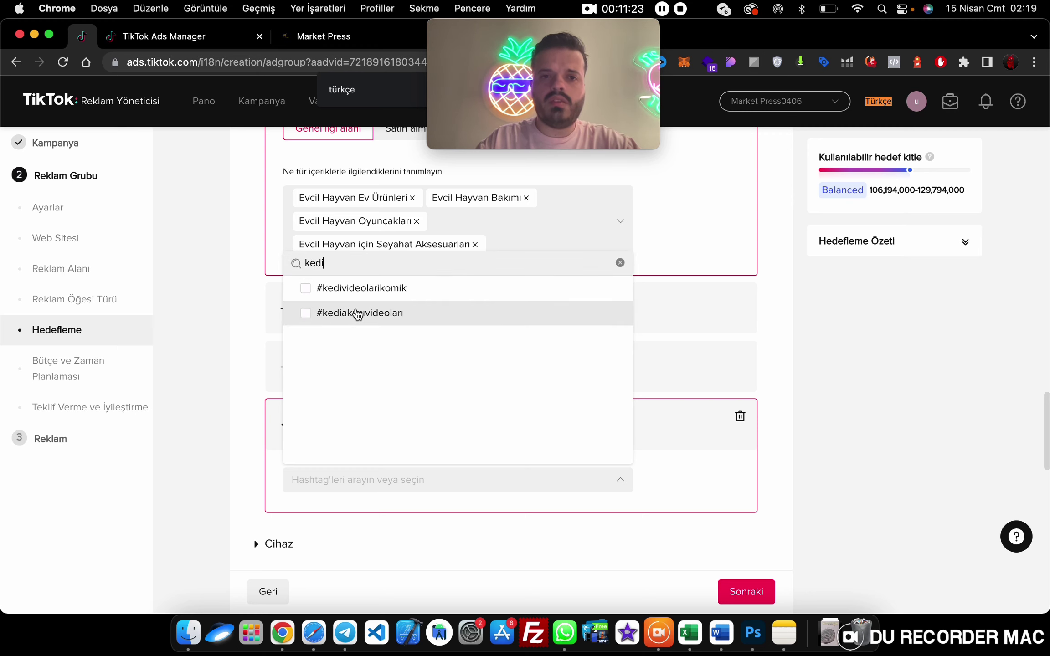
Replace the hashtag search term with evcilhayvan.
key("BackSpace")
key("BackSpace")
key("BackSpace")
key("BackSpace")
type("evcil")
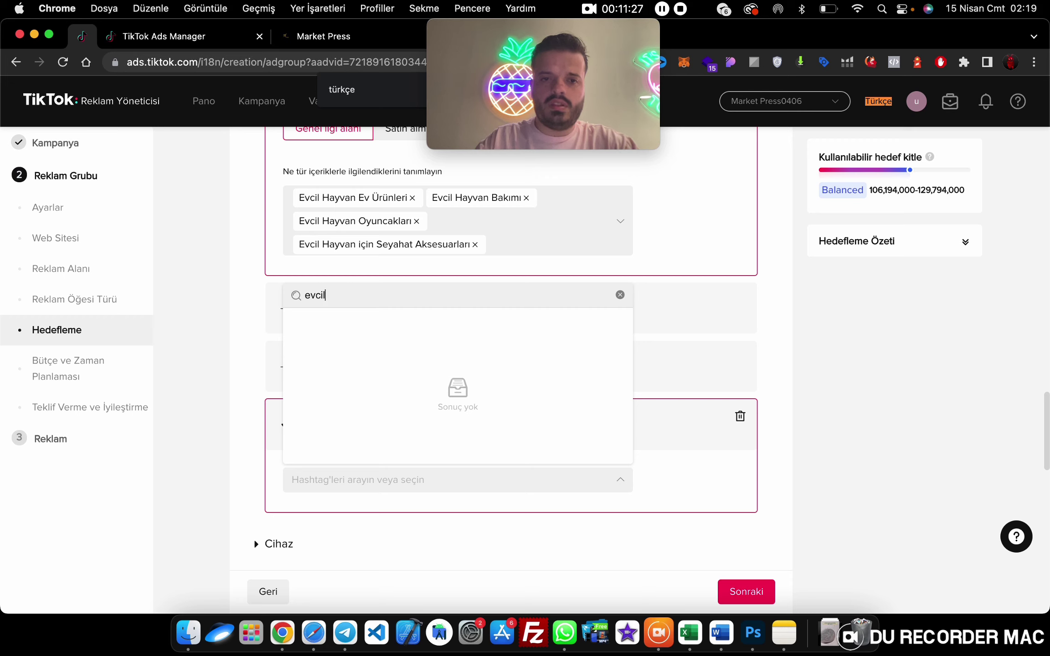
type("hayvan")
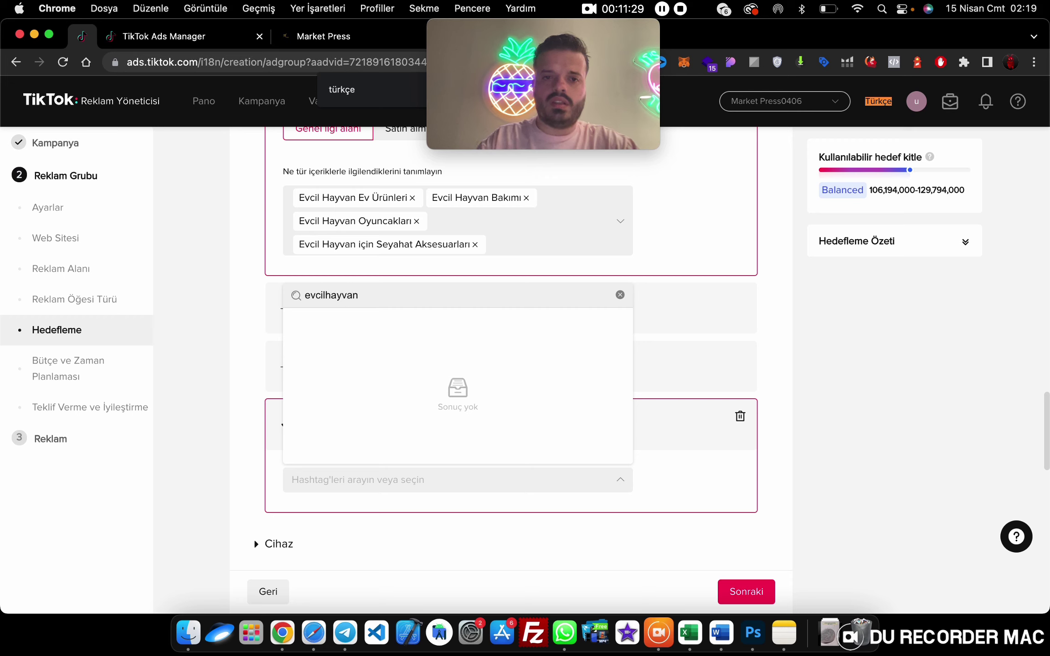
Search the hashtags for tüytoplama instead, and clear the search and close the hashtag list.
key("super+a")
key("BackSpace")
type("tü")
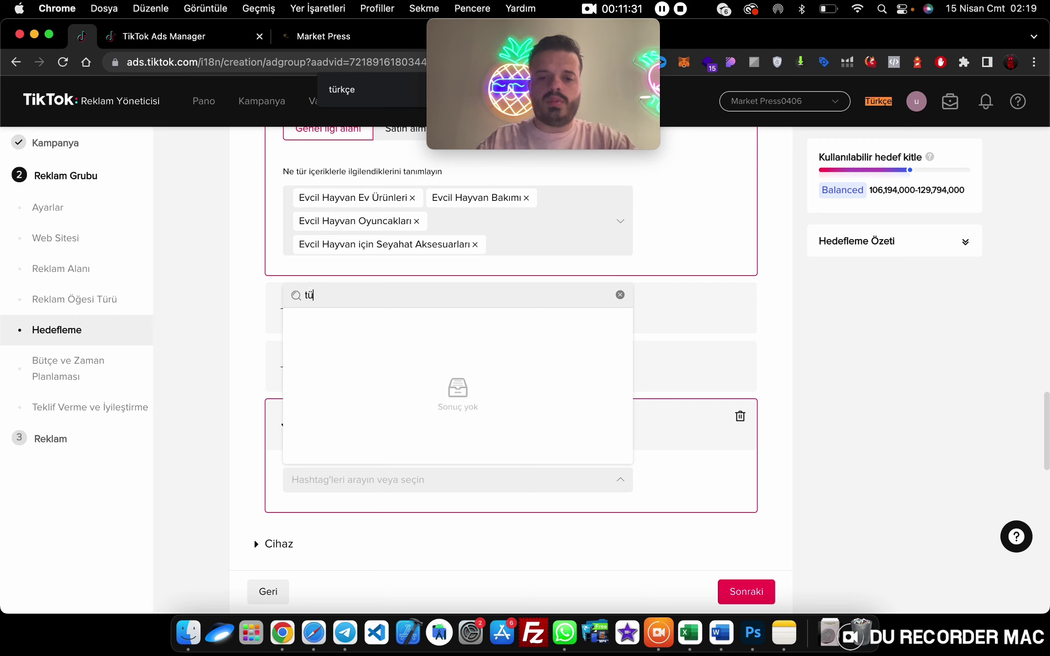
type("ytoplama")
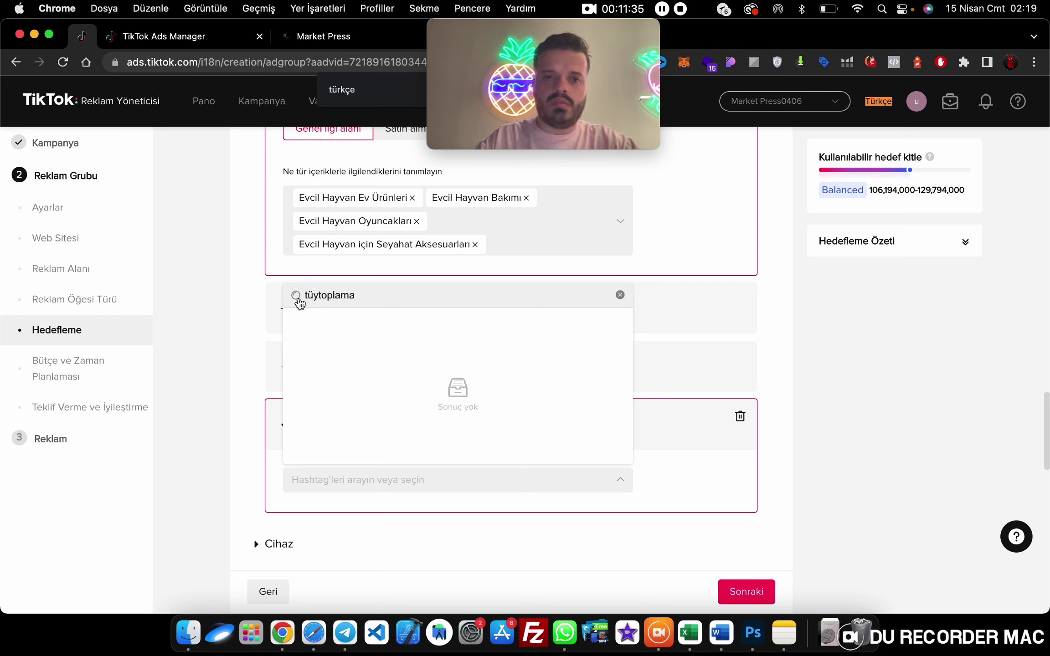
double_click(348, 297)
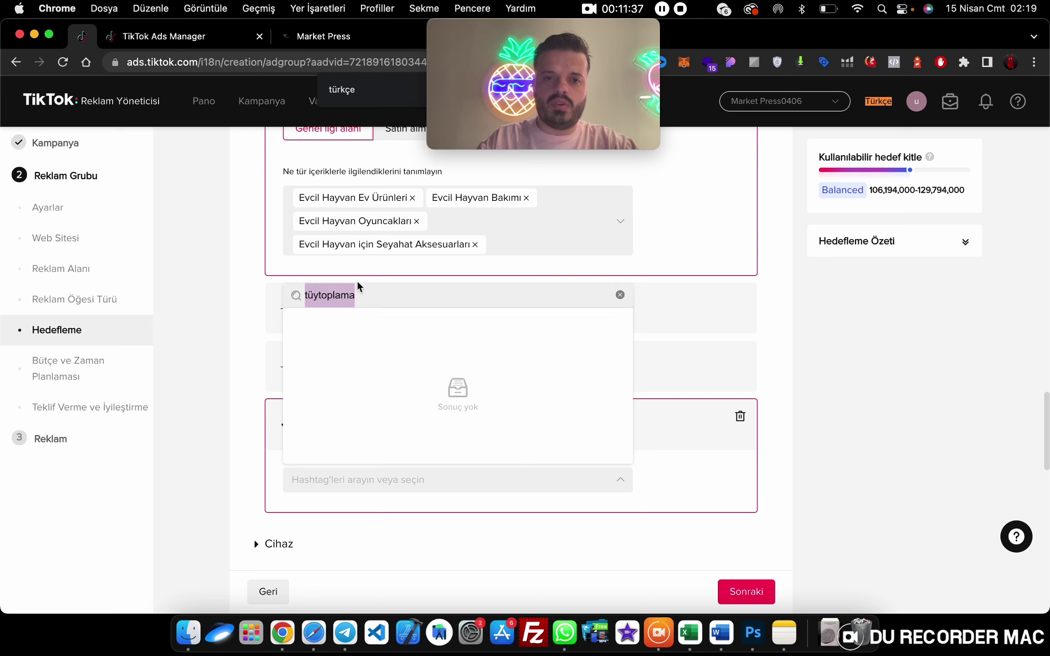
key("BackSpace")
left_click(705, 458)
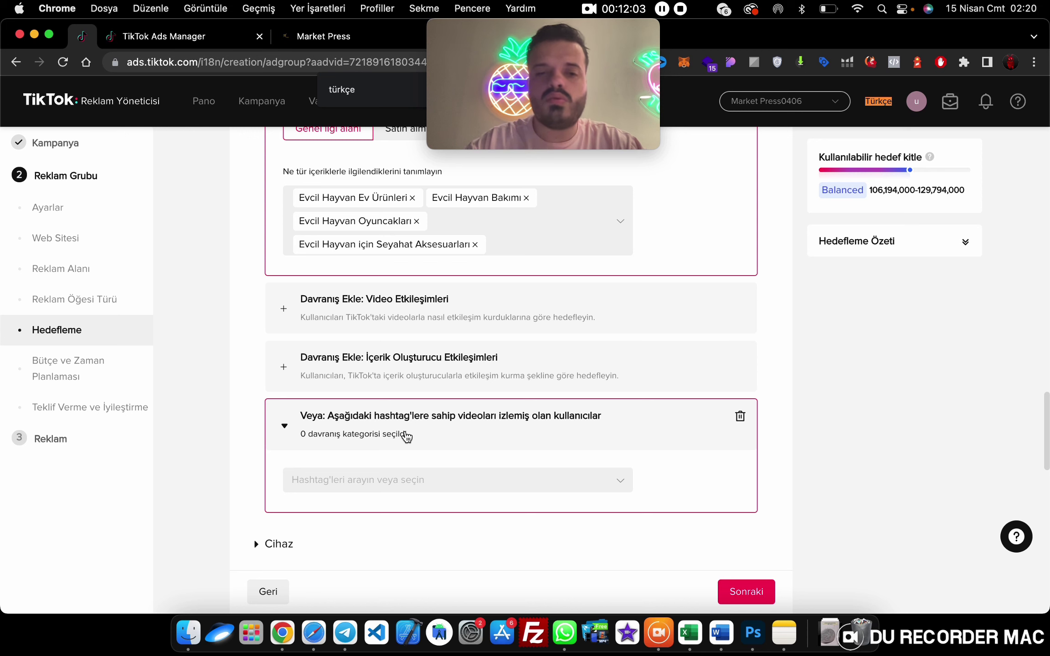
Examine the device targeting options (Cihaz), including operating system, device model, connection type and device price, and collapse the section.
scroll(406, 436, "down", 4)
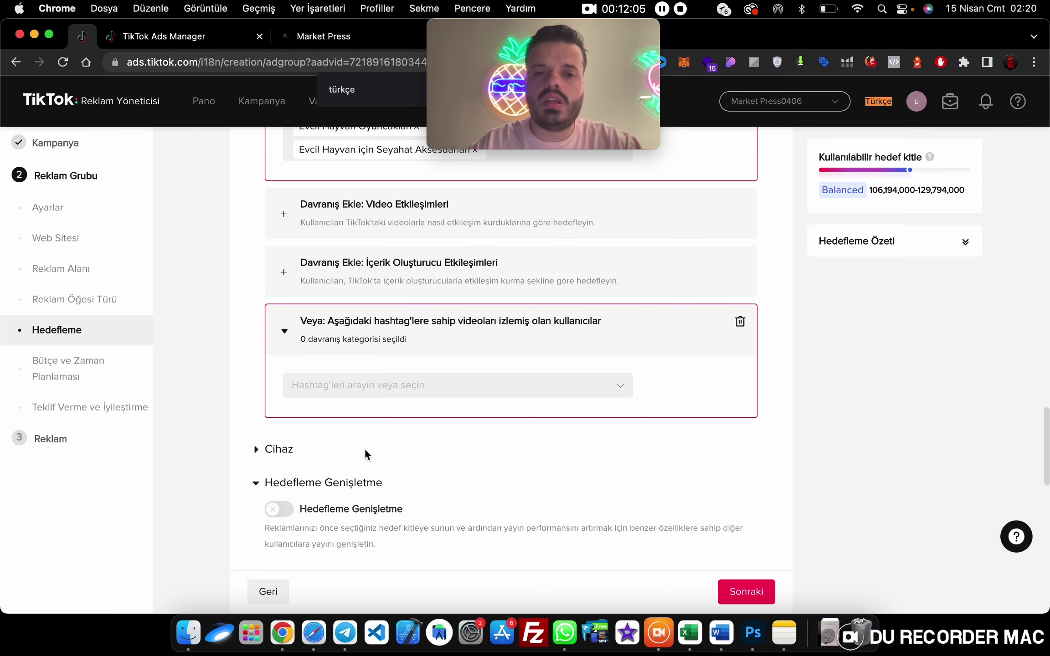
left_click(293, 451)
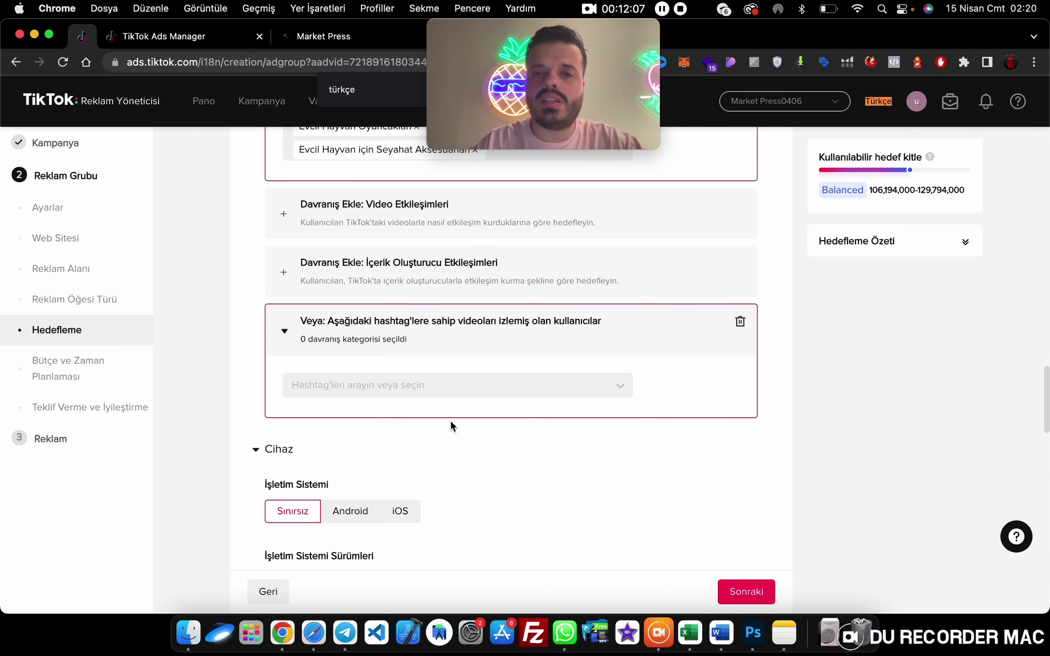
scroll(450, 421, "down", 6)
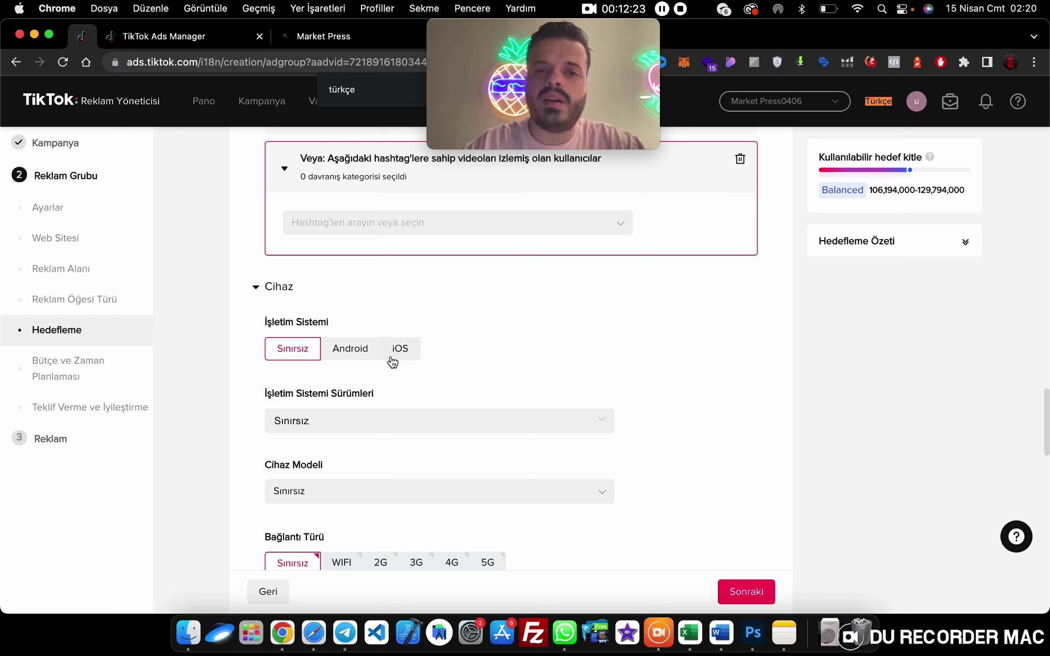
scroll(442, 408, "down", 3)
scroll(442, 412, "down", 4)
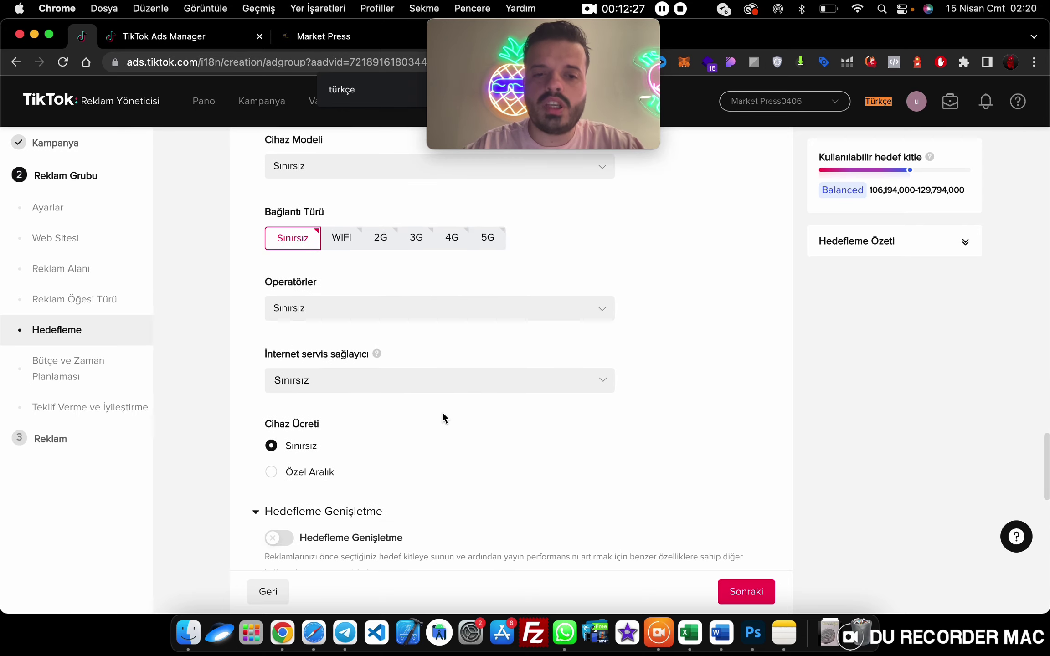
scroll(442, 411, "up", 10)
scroll(439, 409, "down", 1)
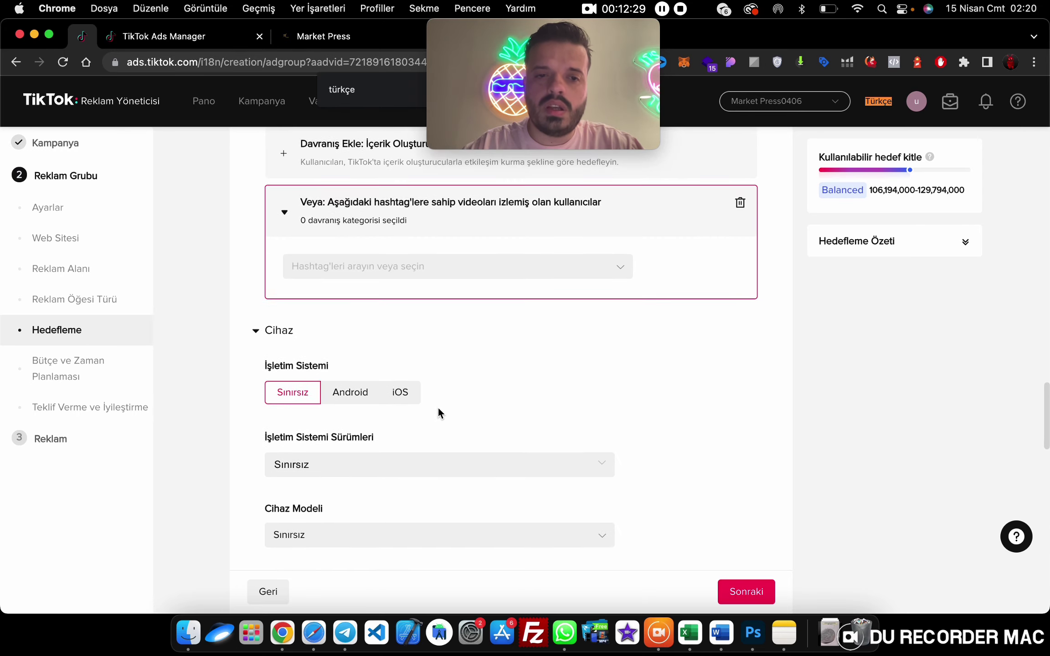
left_click(273, 324)
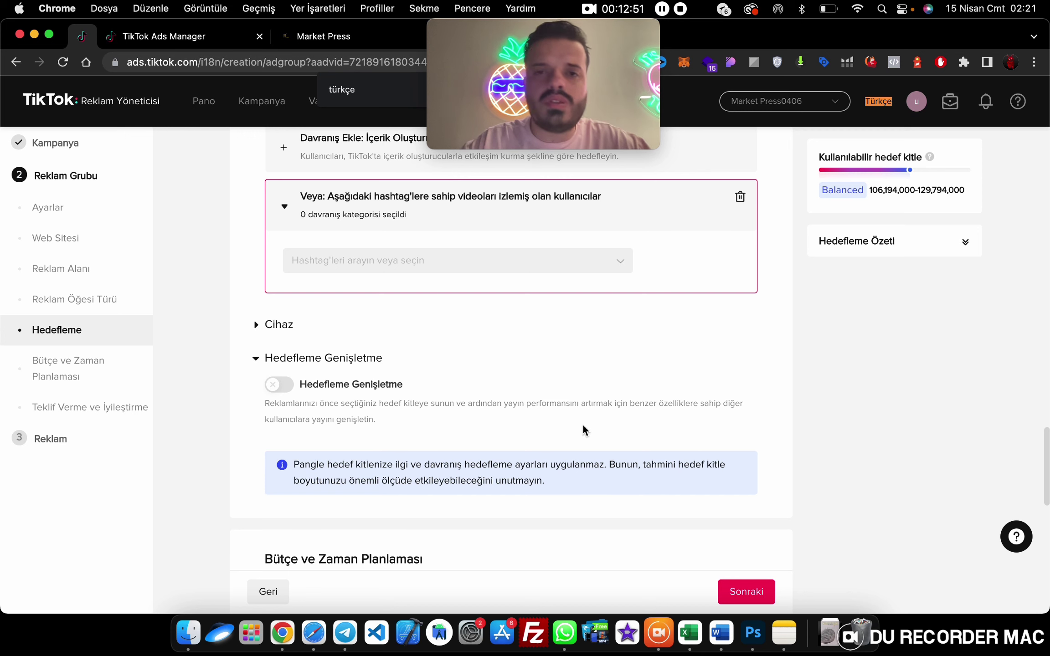
Try the ad group's budget type as Toplam Bütçe and switch it back to Günlük Bütçe.
scroll(582, 425, "down", 1)
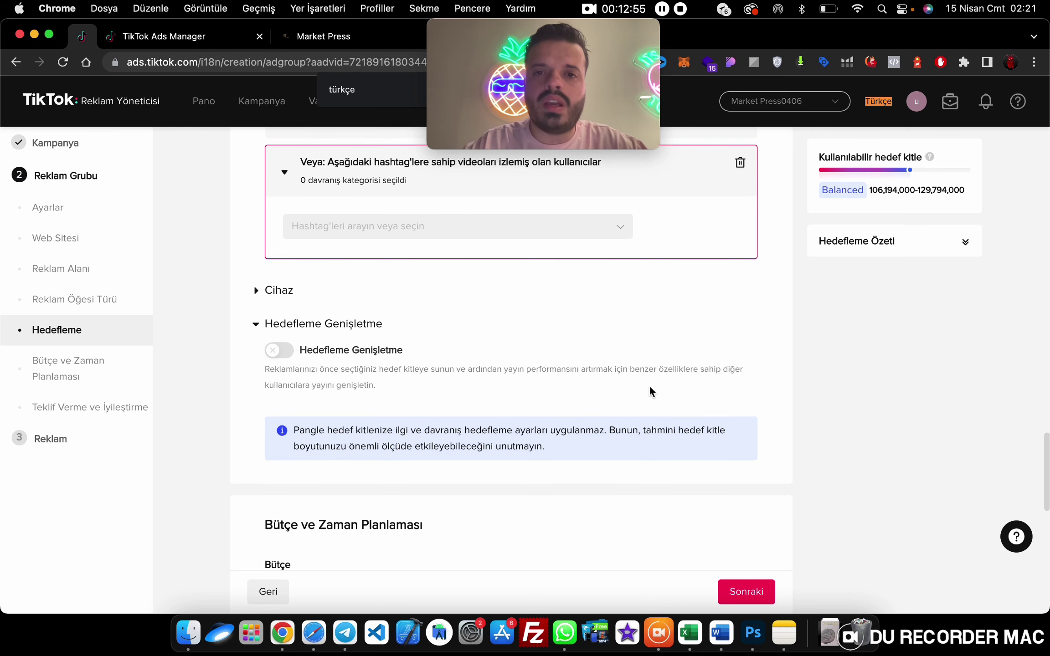
scroll(640, 413, "down", 8)
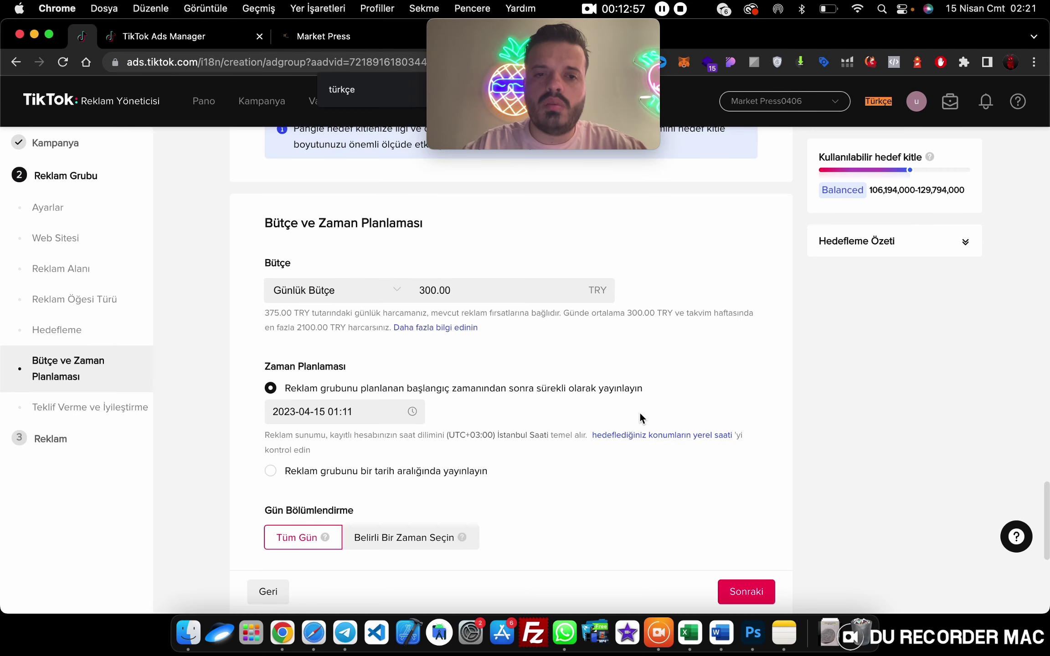
left_click(375, 291)
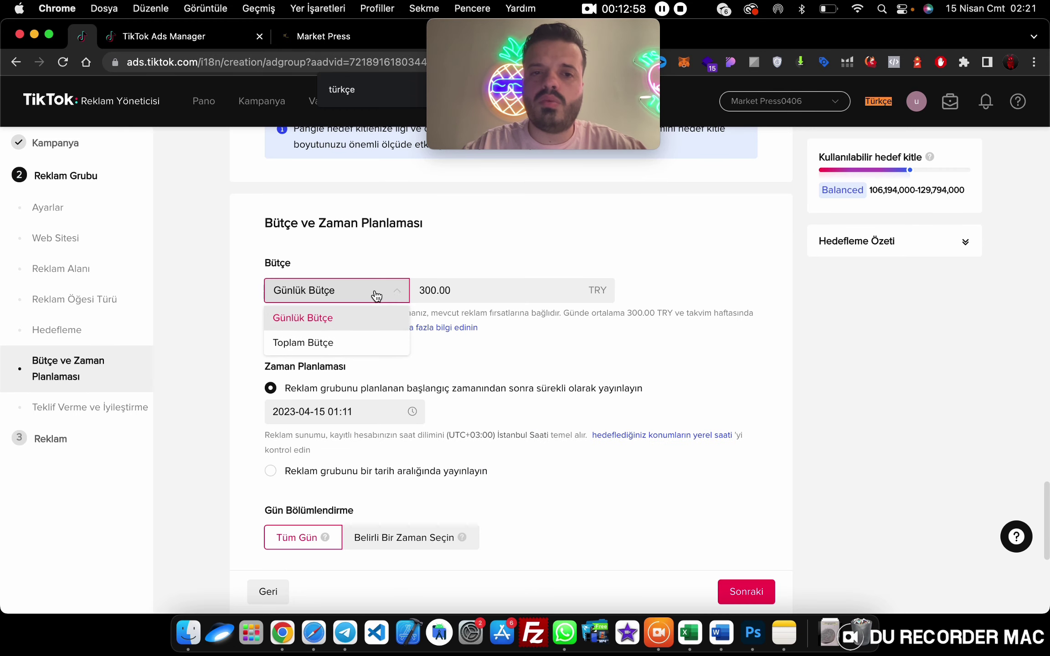
left_click(372, 340)
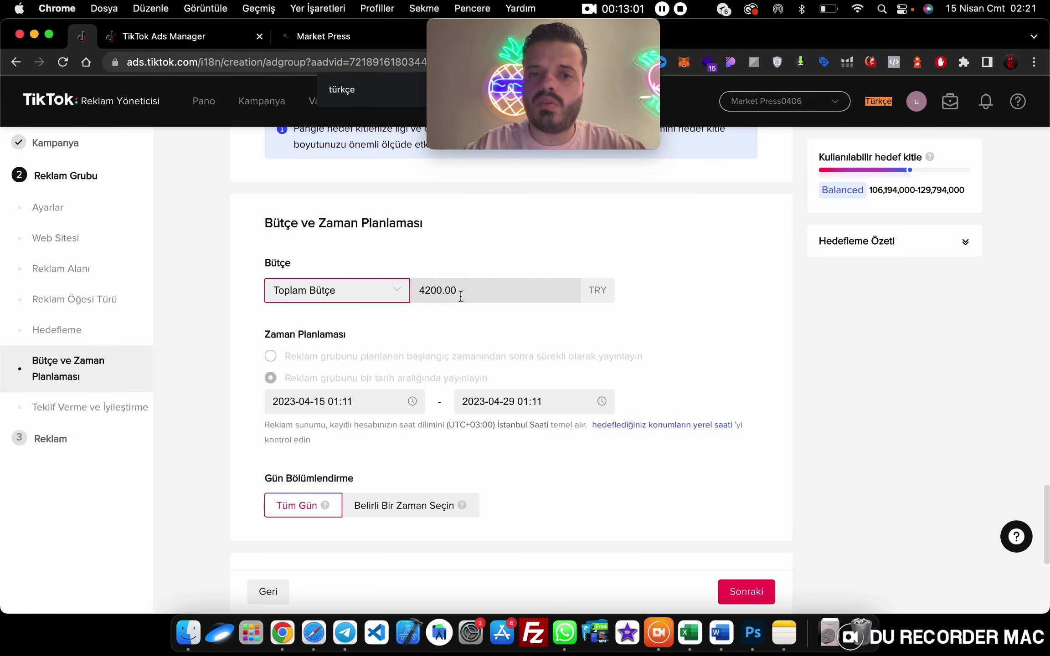
left_click(388, 301)
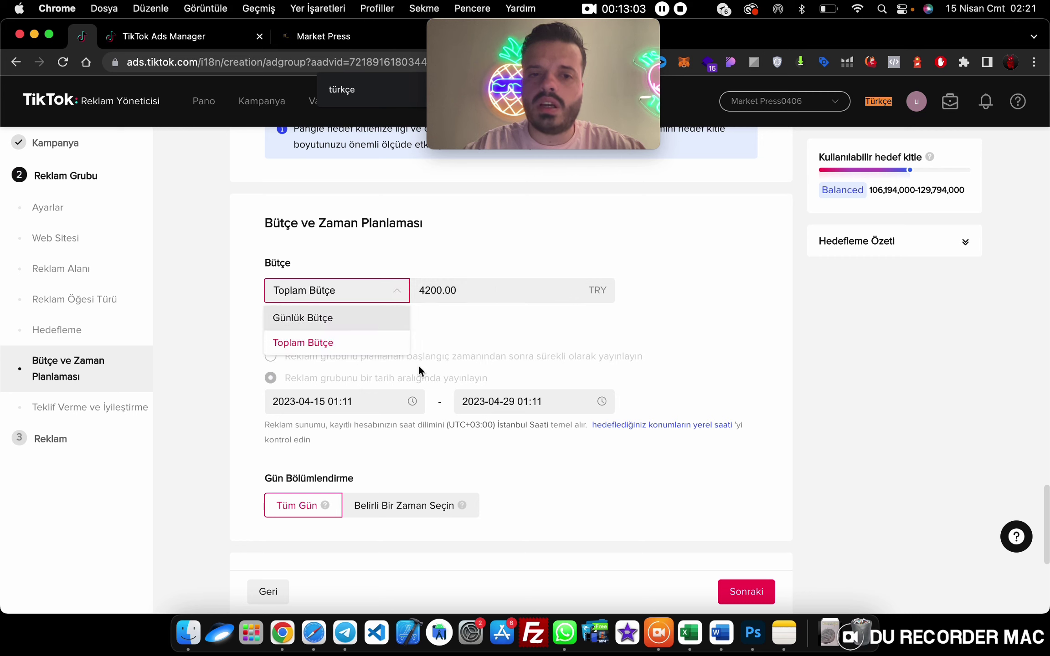
left_click(333, 321)
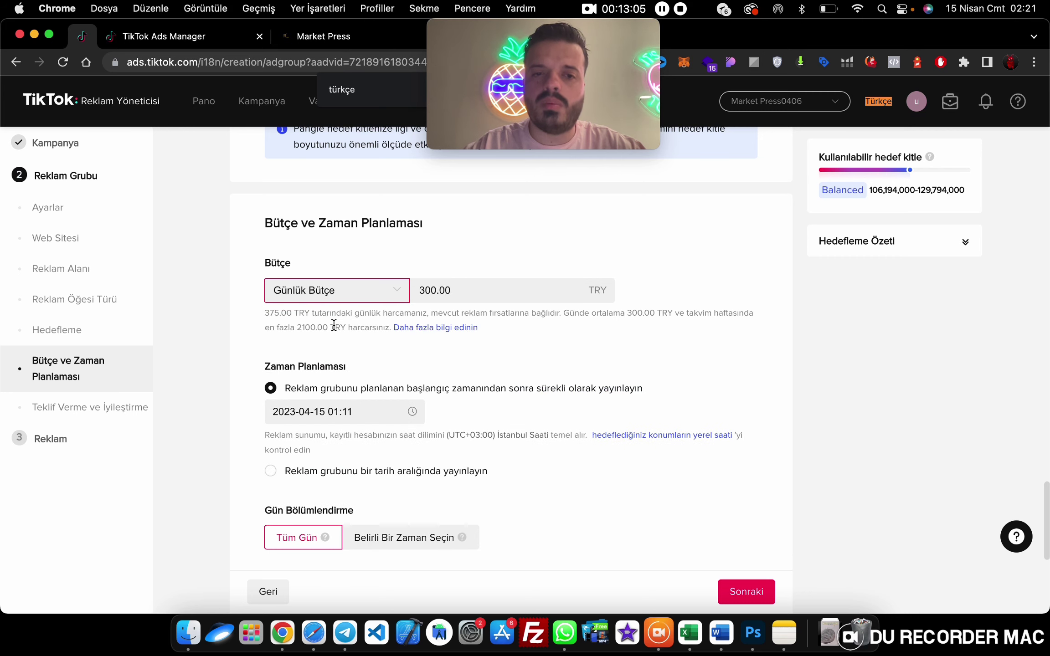
Review the ad group's schedule, optimization goal and bid strategy, including the advanced settings (Gelişmiş ayarlar).
scroll(341, 401, "down", 5)
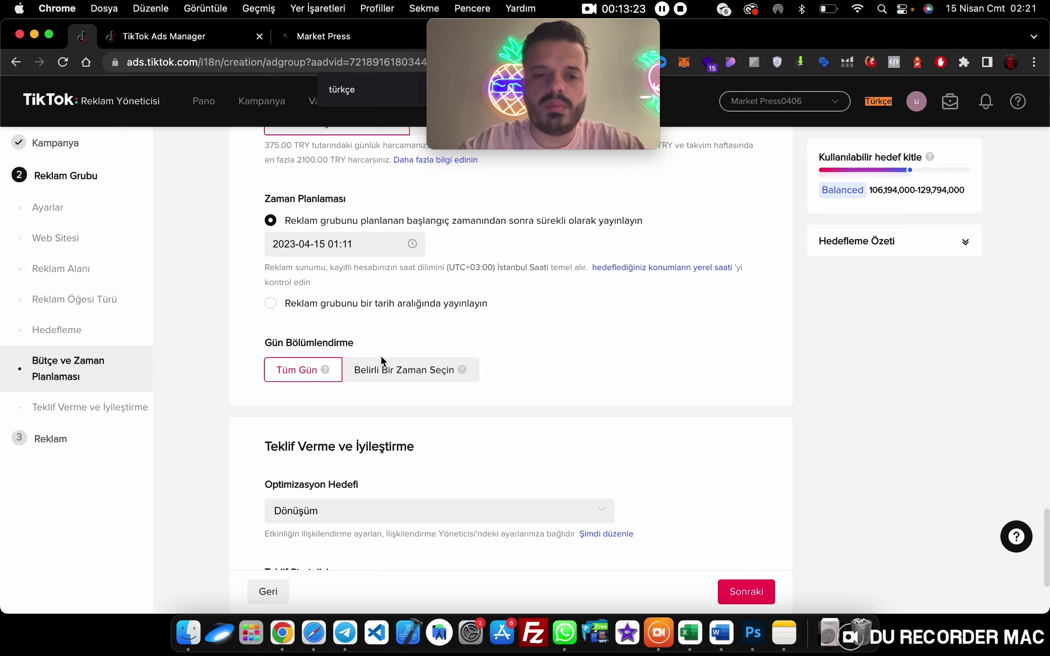
scroll(380, 355, "down", 3)
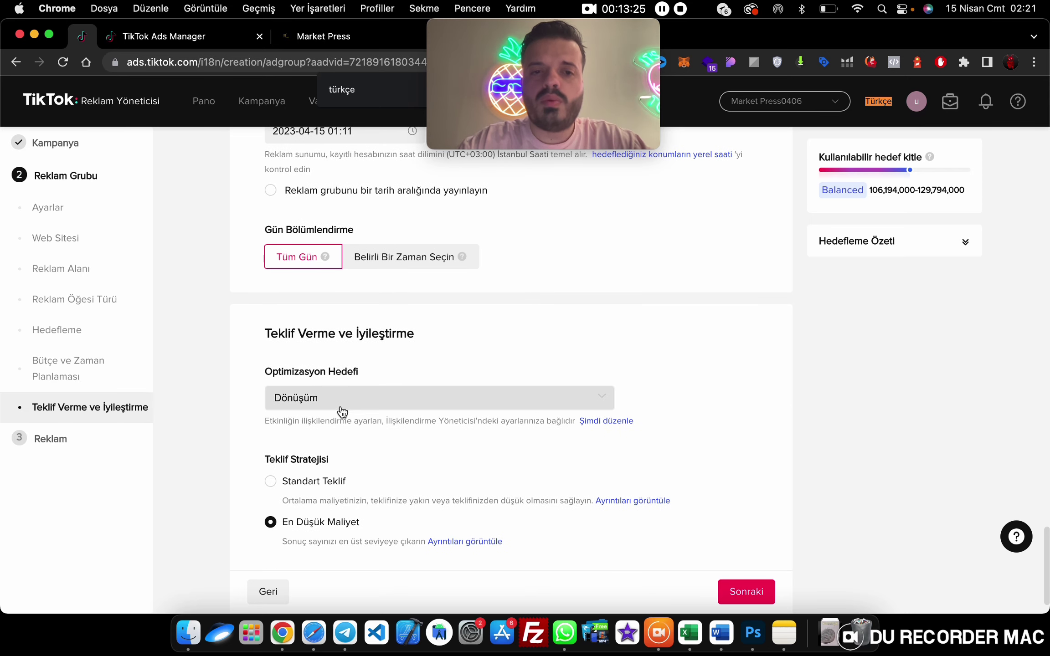
scroll(356, 412, "down", 1)
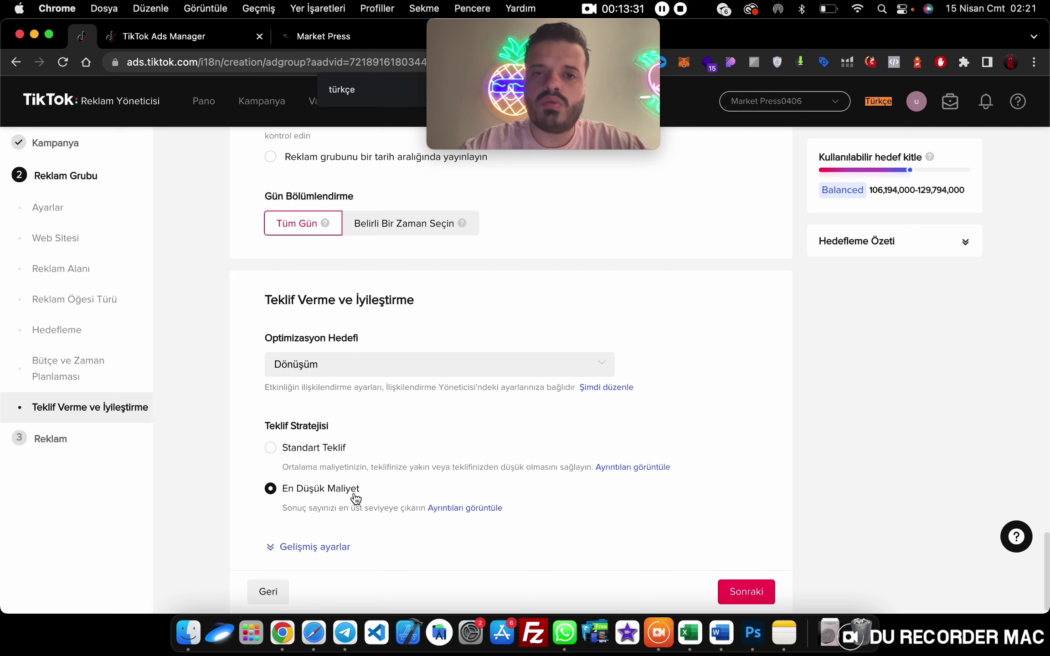
scroll(355, 499, "down", 1)
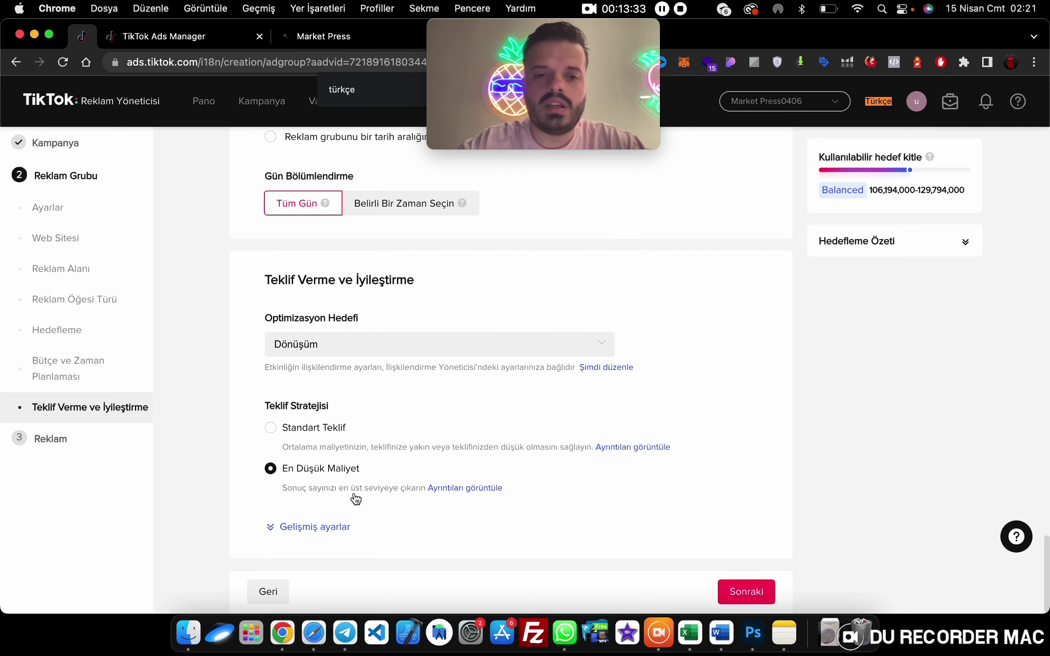
left_click(342, 531)
scroll(409, 481, "down", 3)
scroll(409, 480, "down", 2)
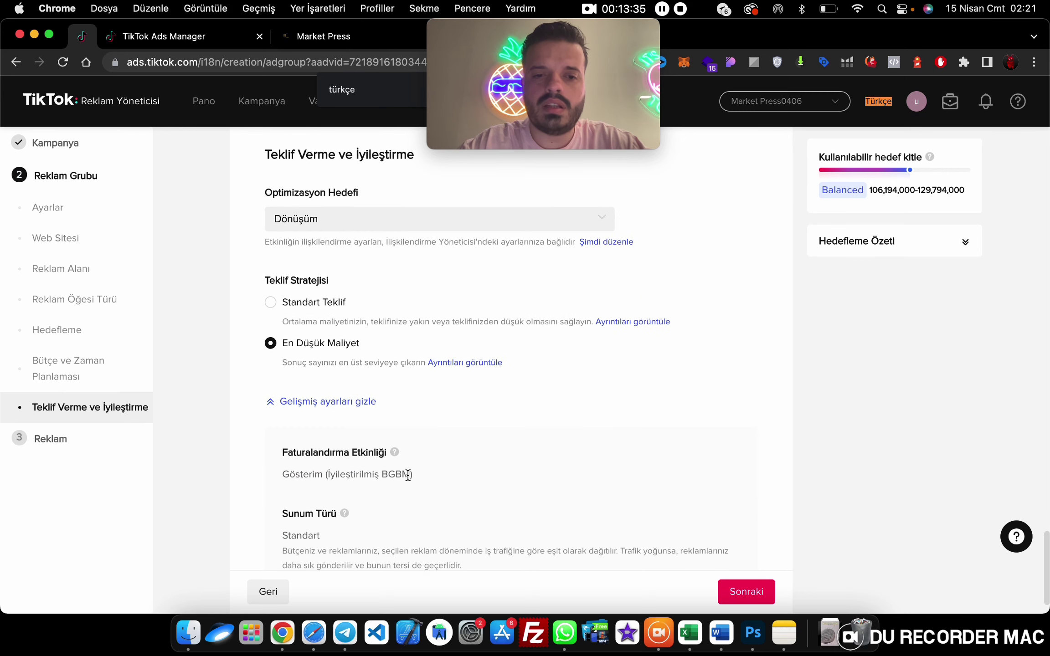
Continue to the ad setup and turn on using the TikTok account to deliver Spark Ads.
left_click(719, 591)
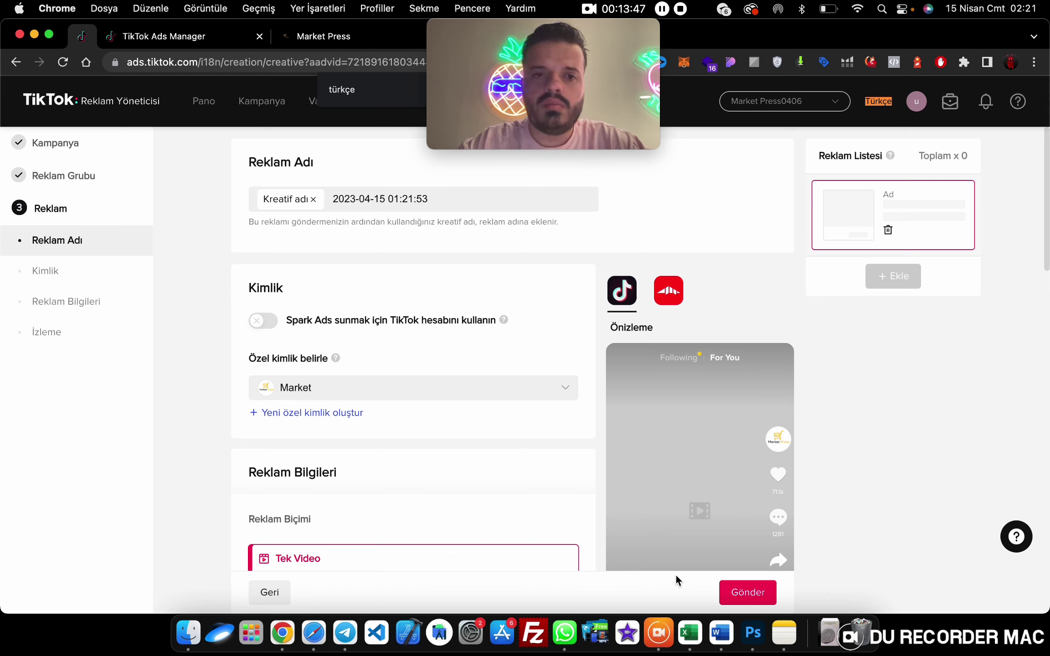
left_click(356, 386)
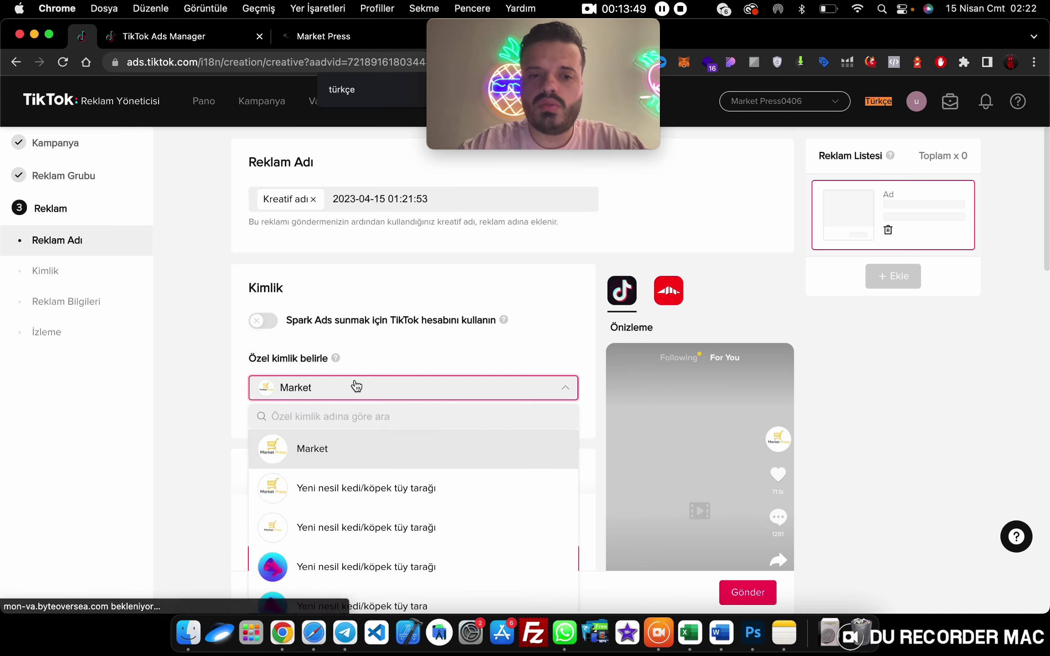
left_click(269, 317)
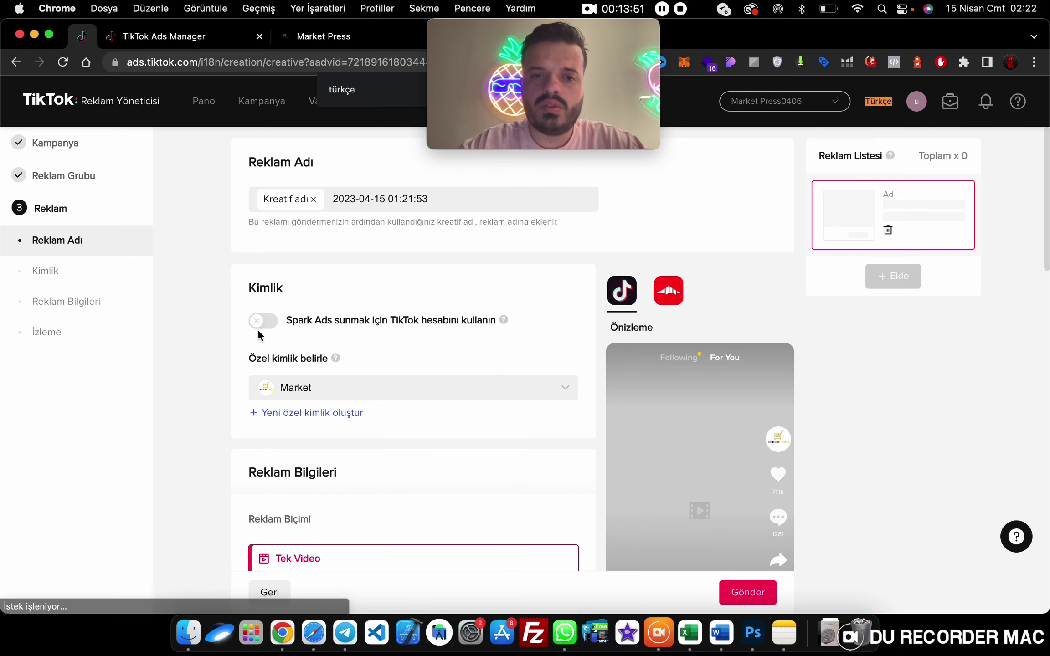
left_click(265, 321)
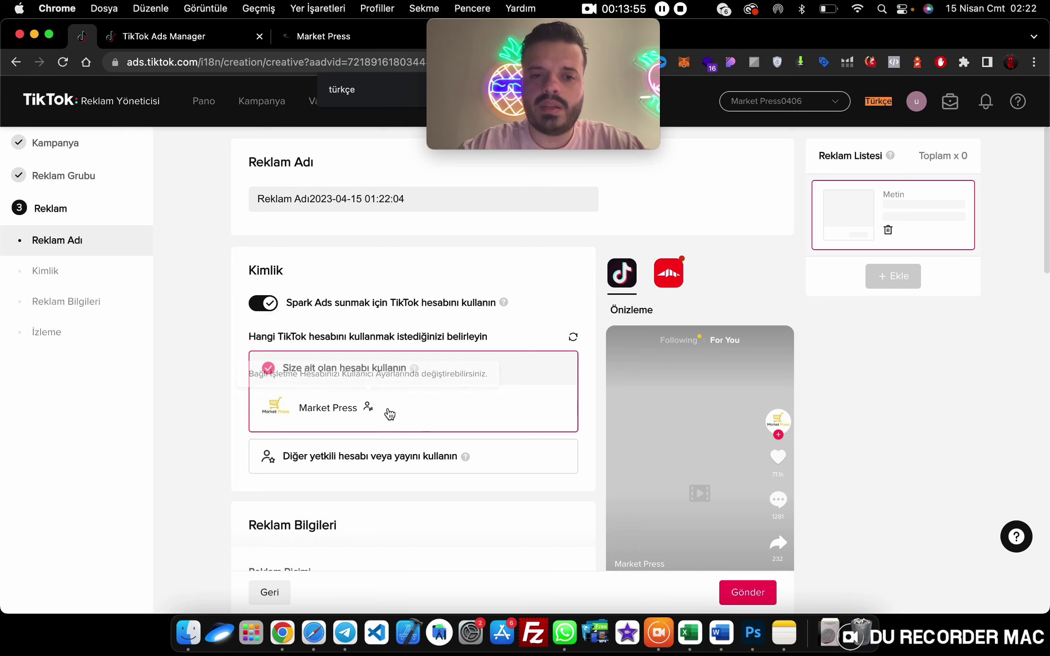
Add the 24-second TikTok post starting "Stoklar Yenilendi" from the Market Press account as the ad's creative.
scroll(422, 413, "down", 4)
scroll(374, 437, "down", 2)
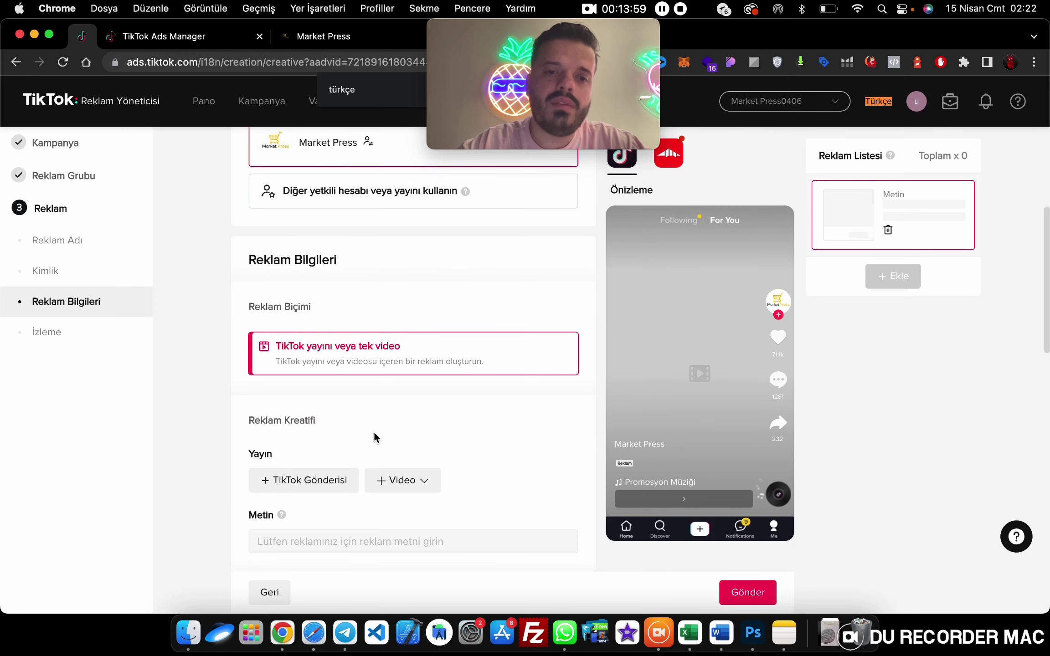
left_click(325, 491)
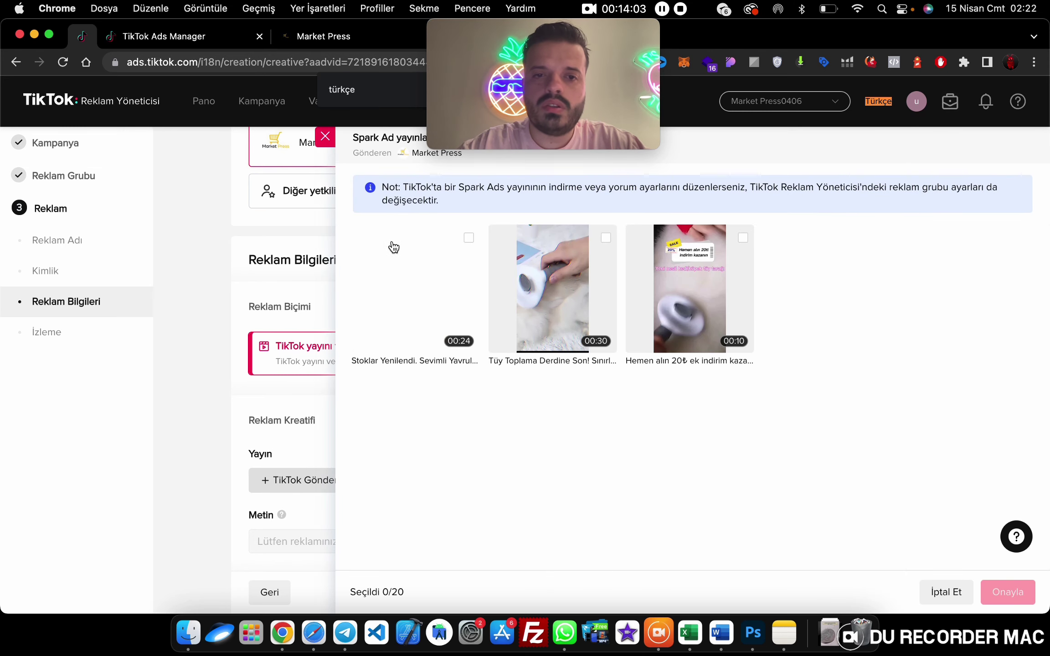
left_click(394, 247)
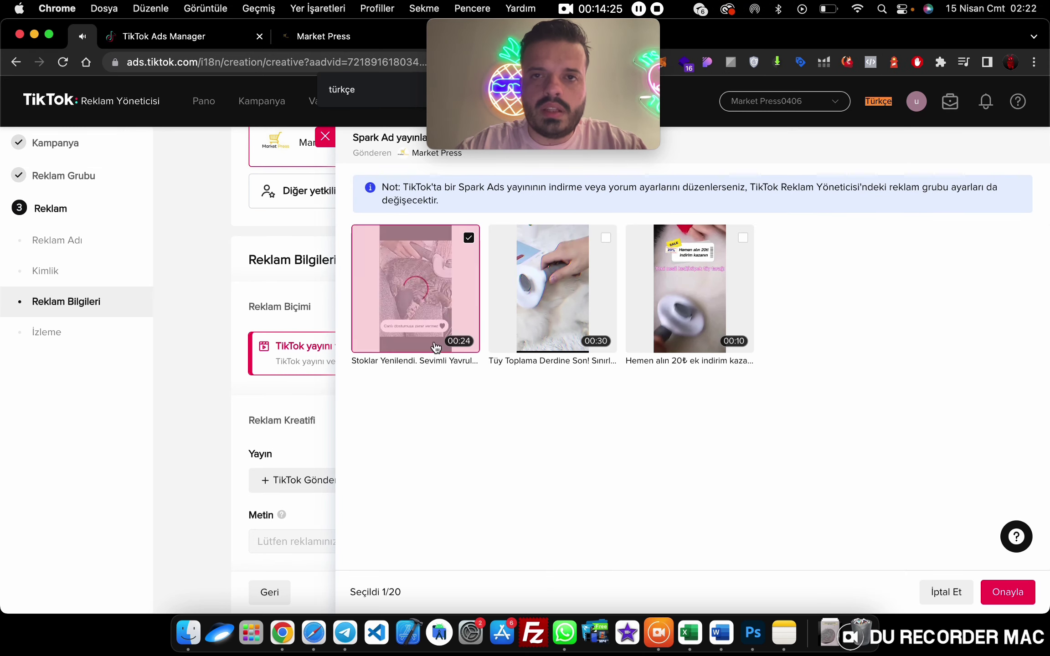
left_click(1002, 602)
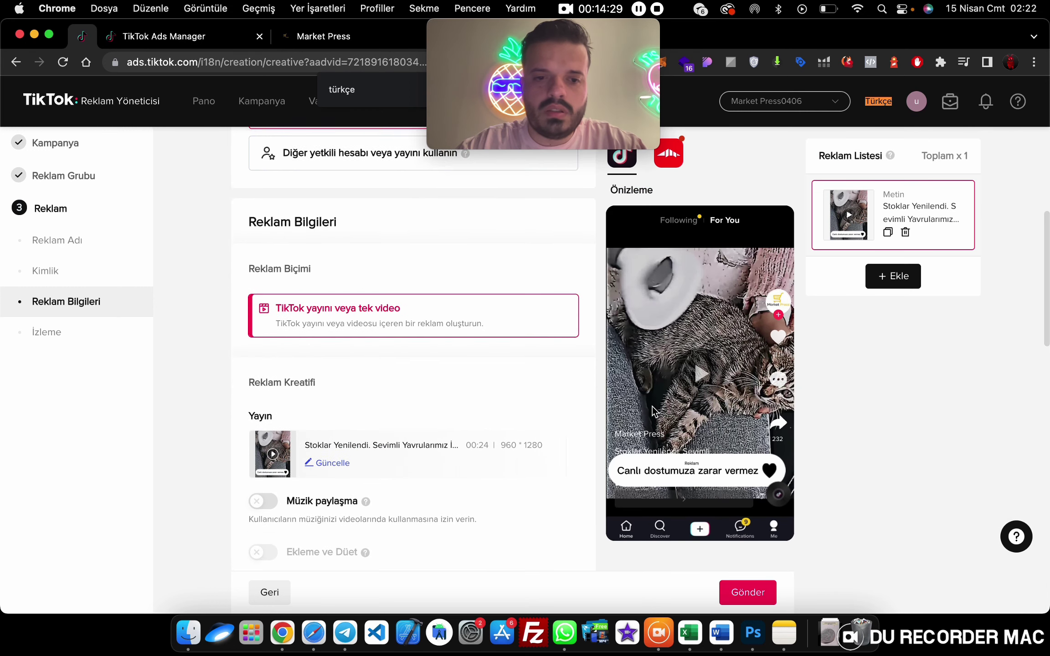
Open the Tüy Toplayıcı Evcil Hayvan Tarağı product page in the Market Press store and copy its web address.
scroll(540, 354, "down", 2)
scroll(375, 423, "down", 5)
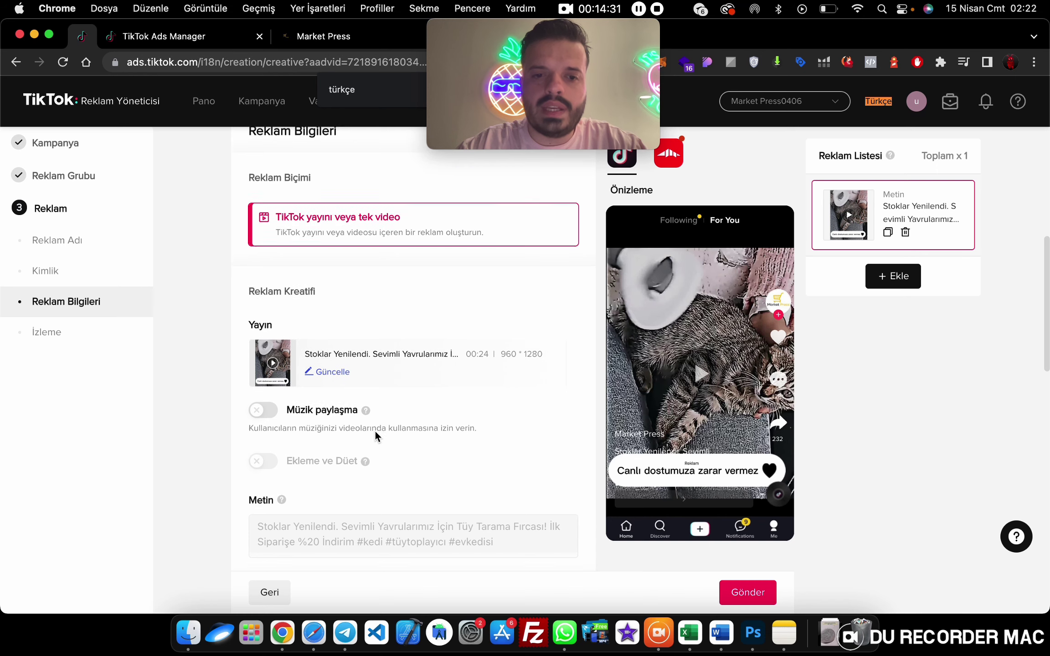
scroll(373, 437, "down", 7)
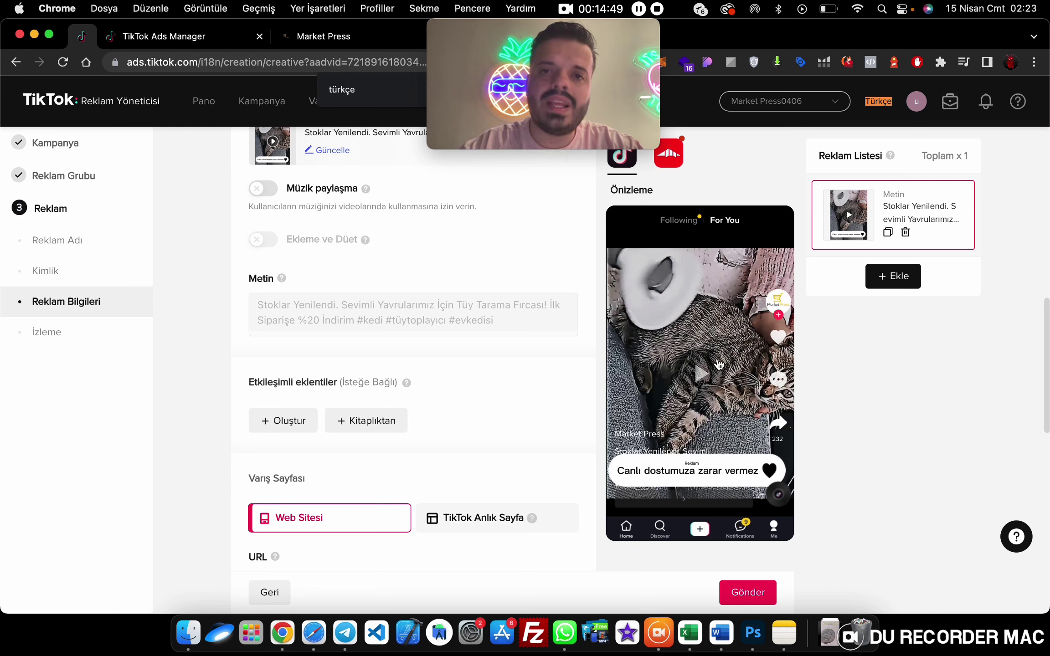
scroll(717, 365, "down", 1)
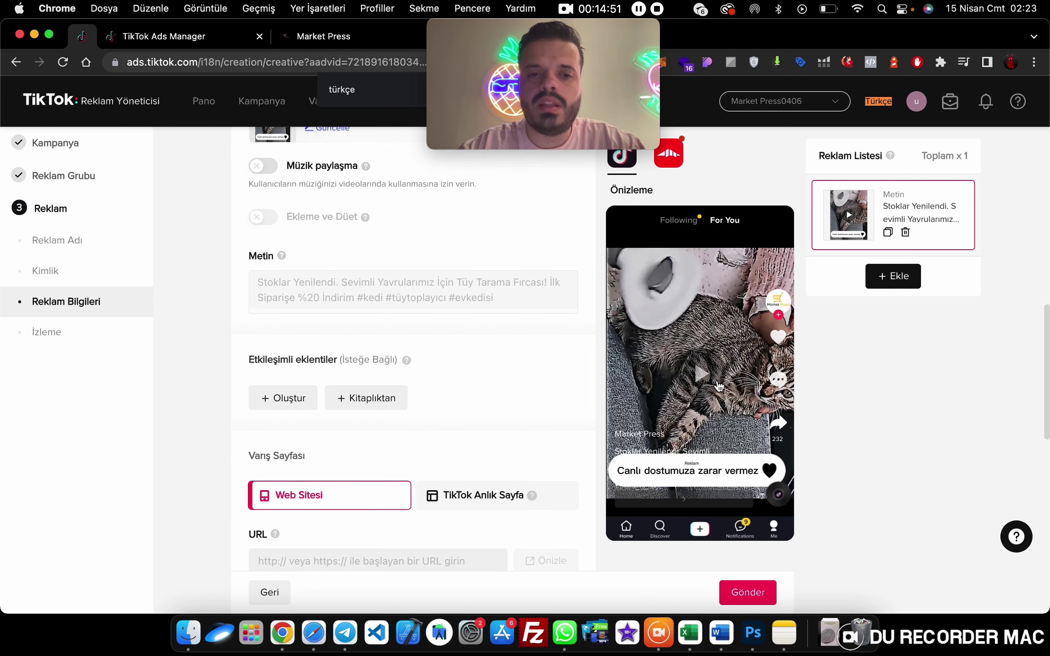
scroll(410, 439, "down", 3)
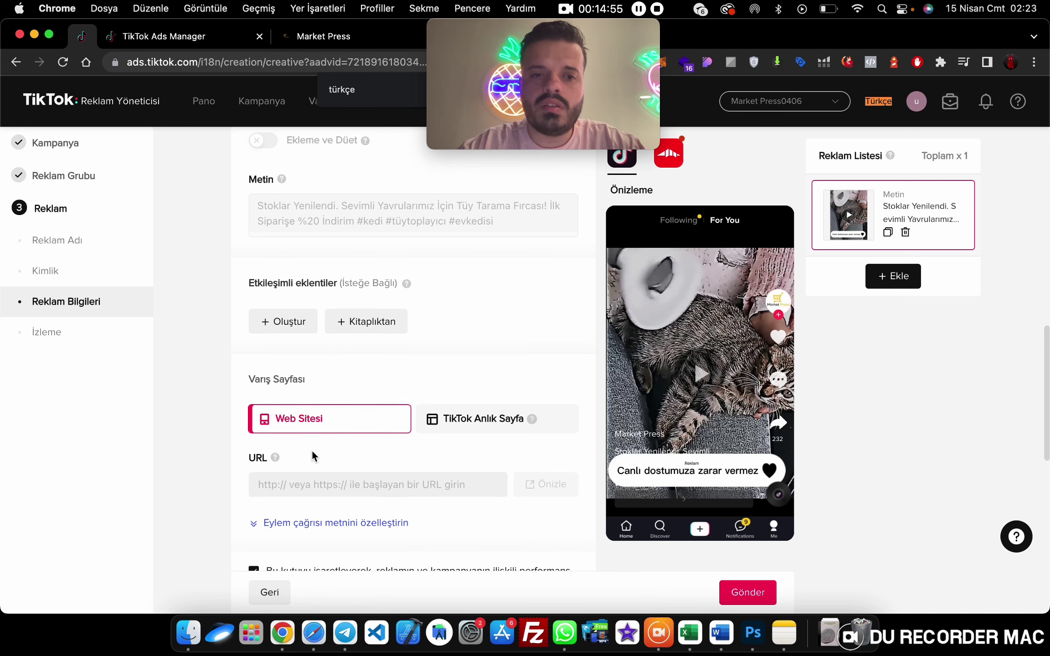
left_click(315, 38)
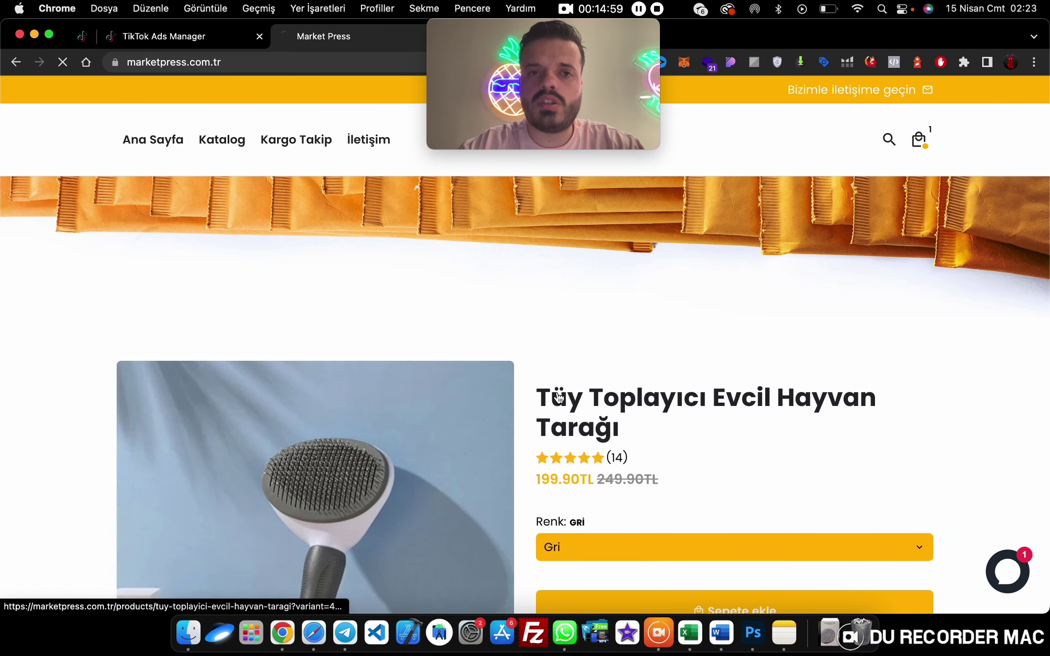
left_click(555, 394)
left_click(310, 60)
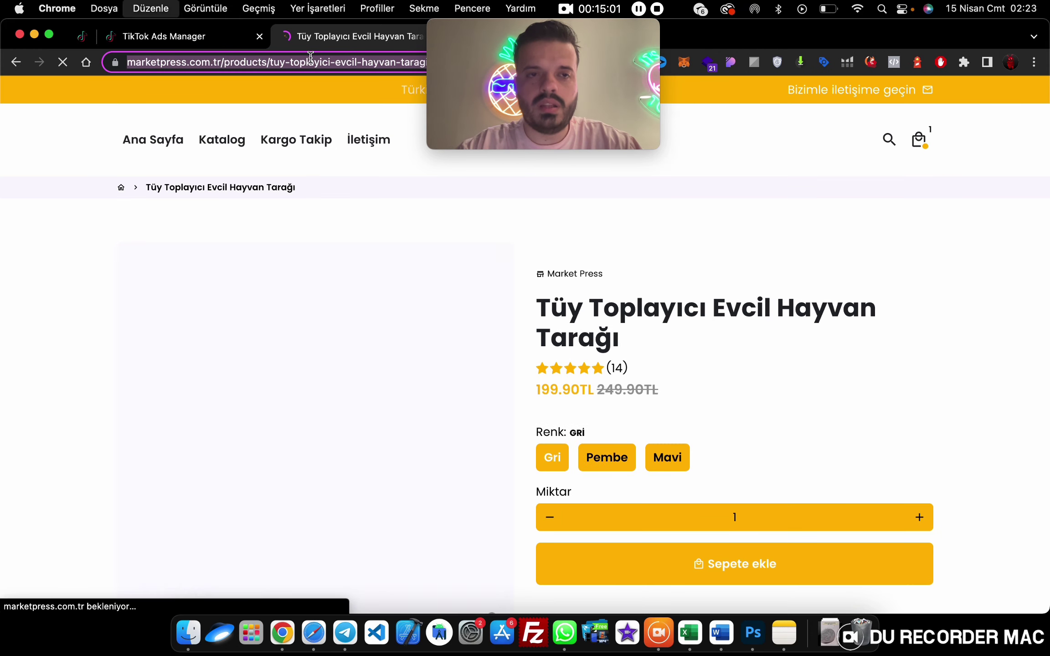
Return to the ad setup and paste the copied product page address as the website landing page URL.
left_click(152, 38)
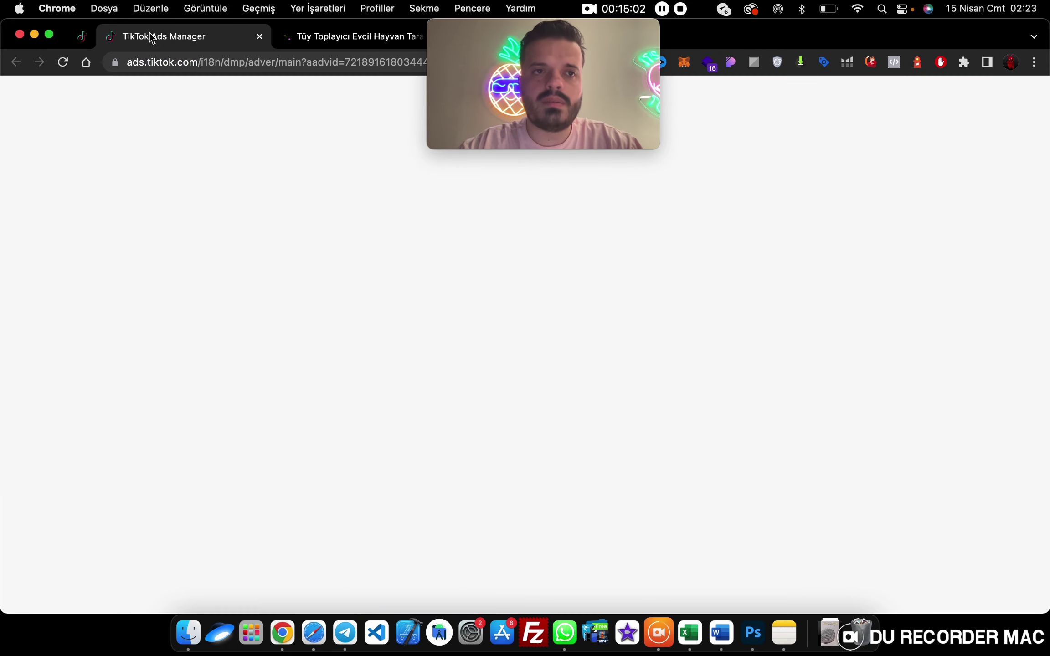
left_click(83, 36)
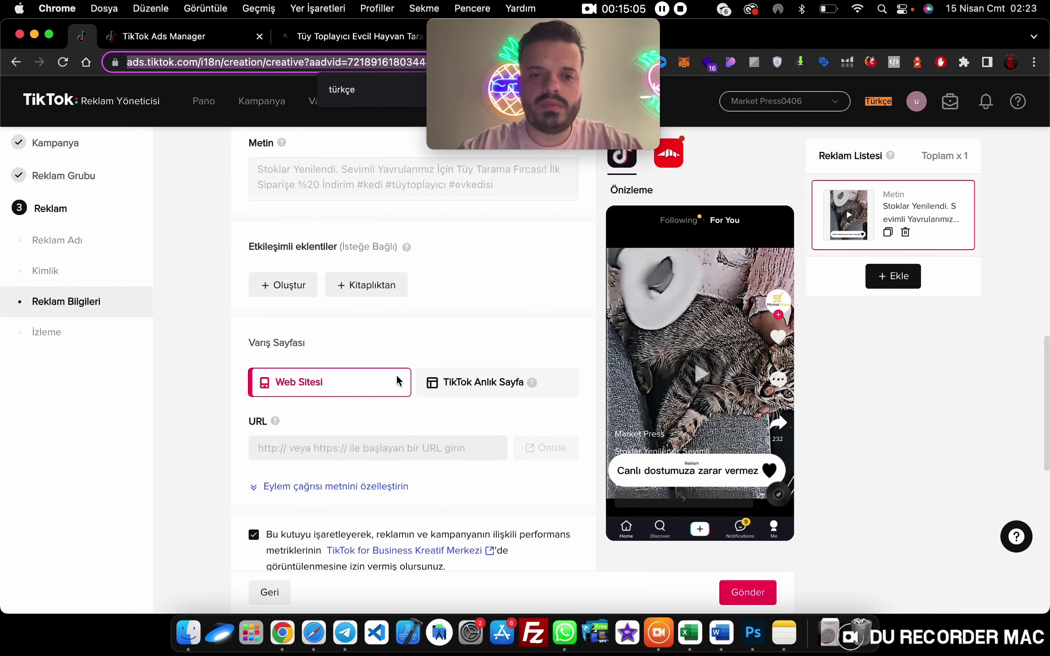
key("super+v")
left_click(408, 445)
key("super+v")
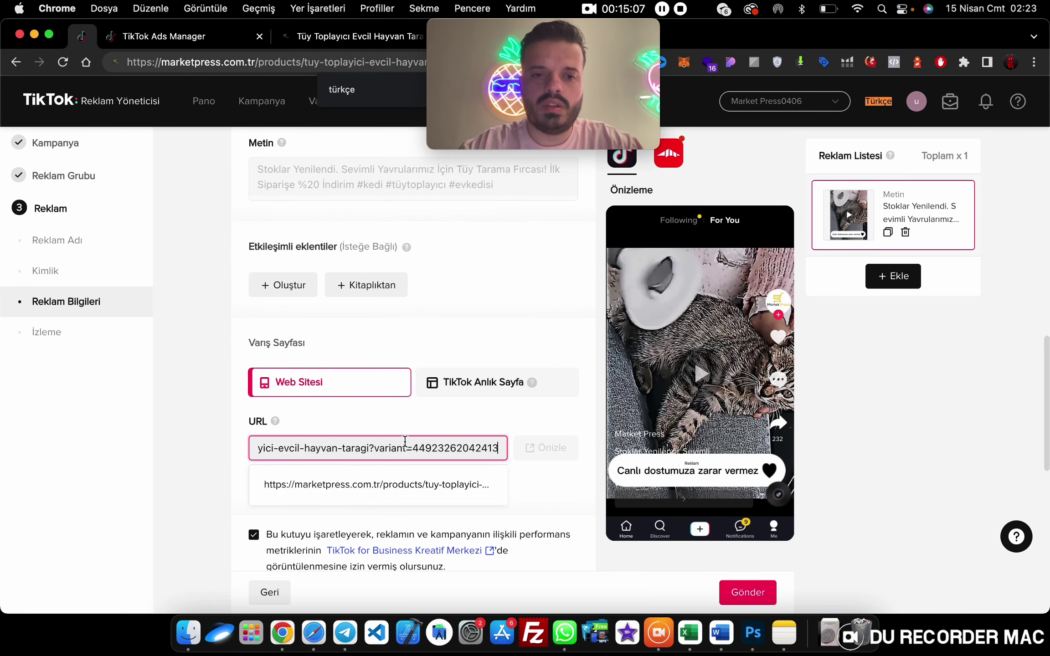
left_click(322, 420)
Check the app event choices and other optional tracking settings (İzleme), leave them empty and submit the ad.
scroll(322, 424, "down", 2)
scroll(322, 420, "down", 7)
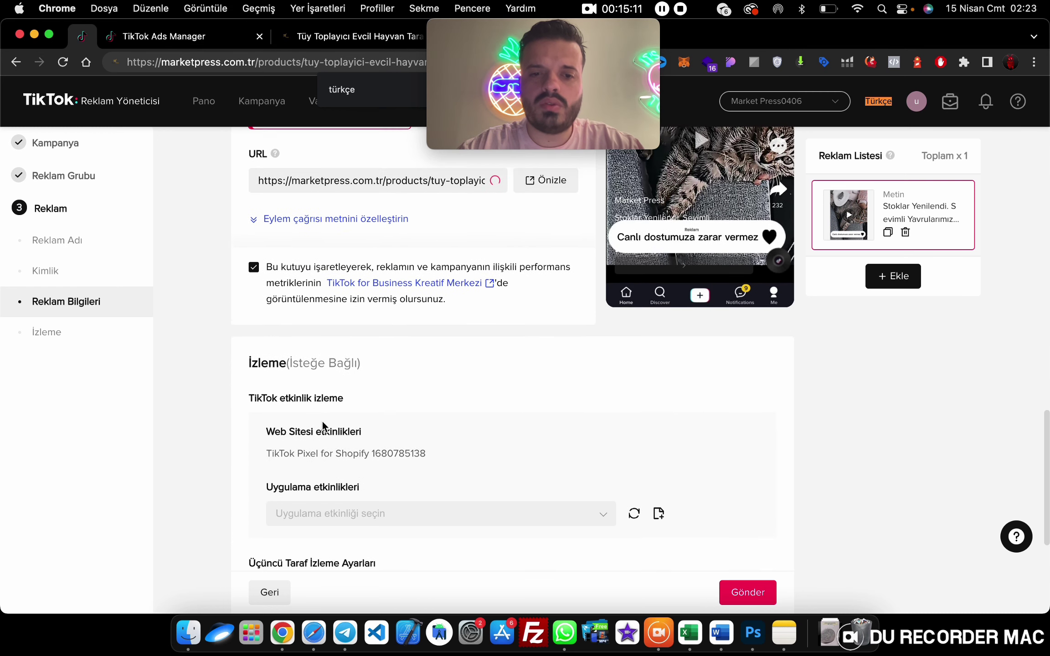
left_click(373, 420)
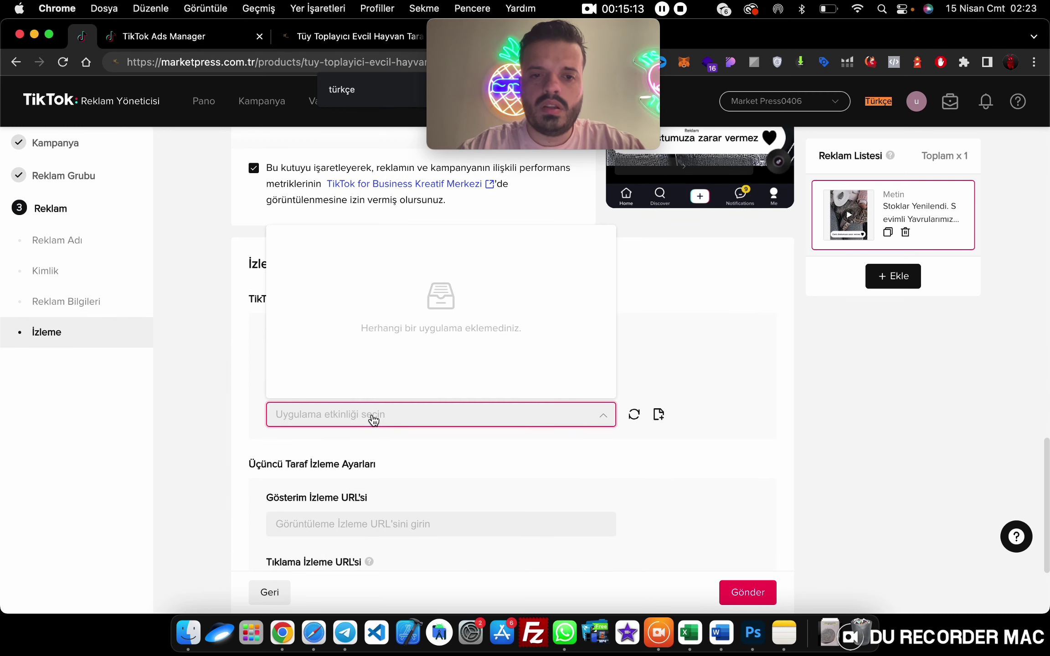
left_click(386, 428)
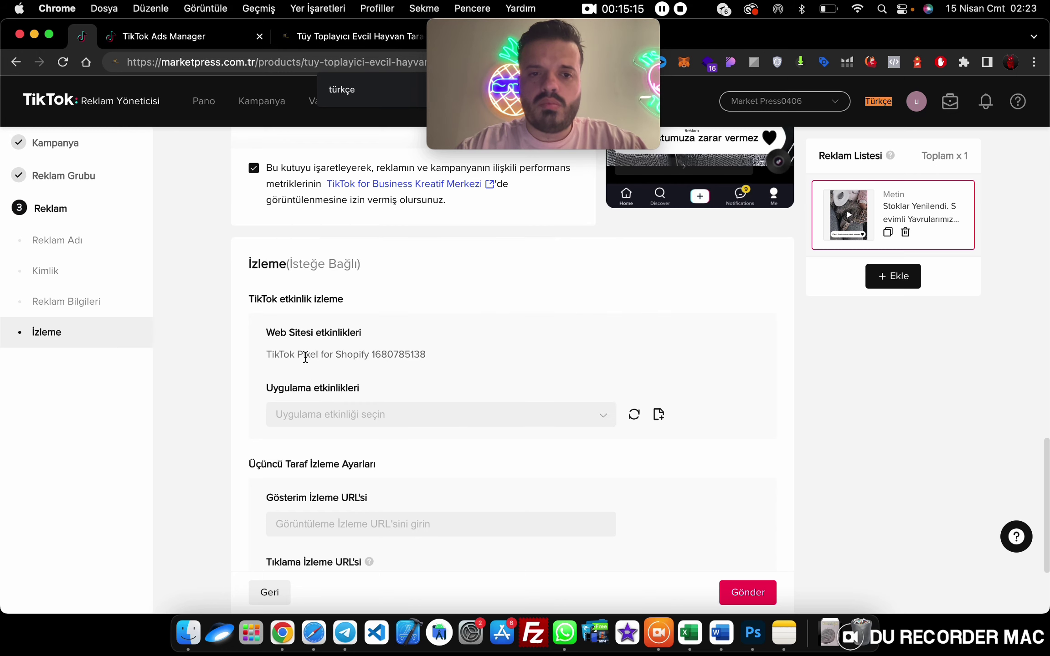
scroll(443, 385, "down", 1)
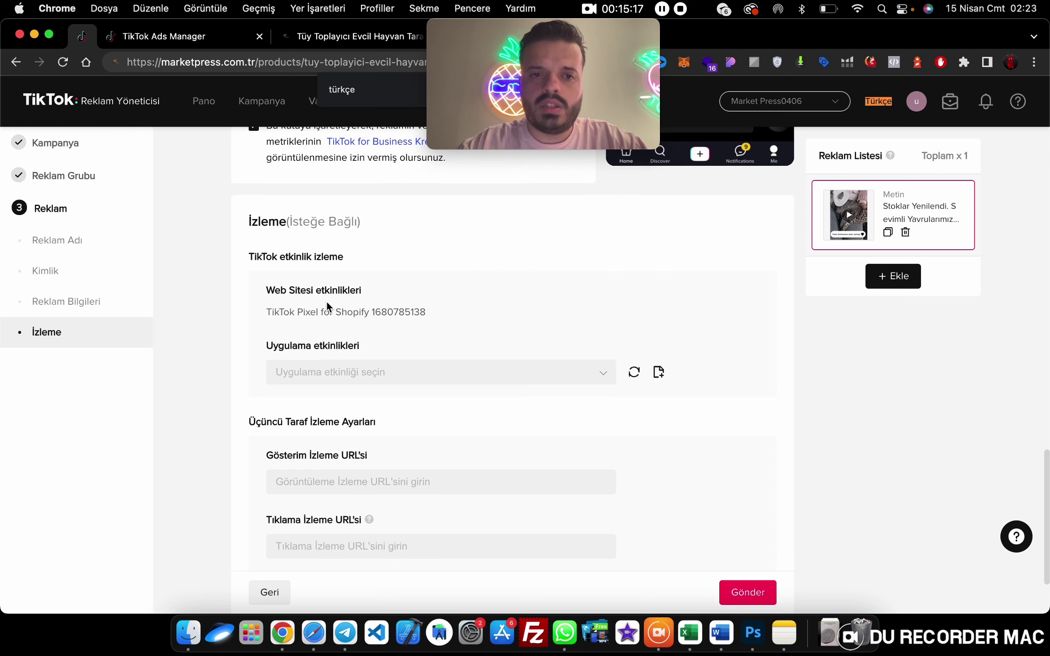
scroll(356, 340, "down", 3)
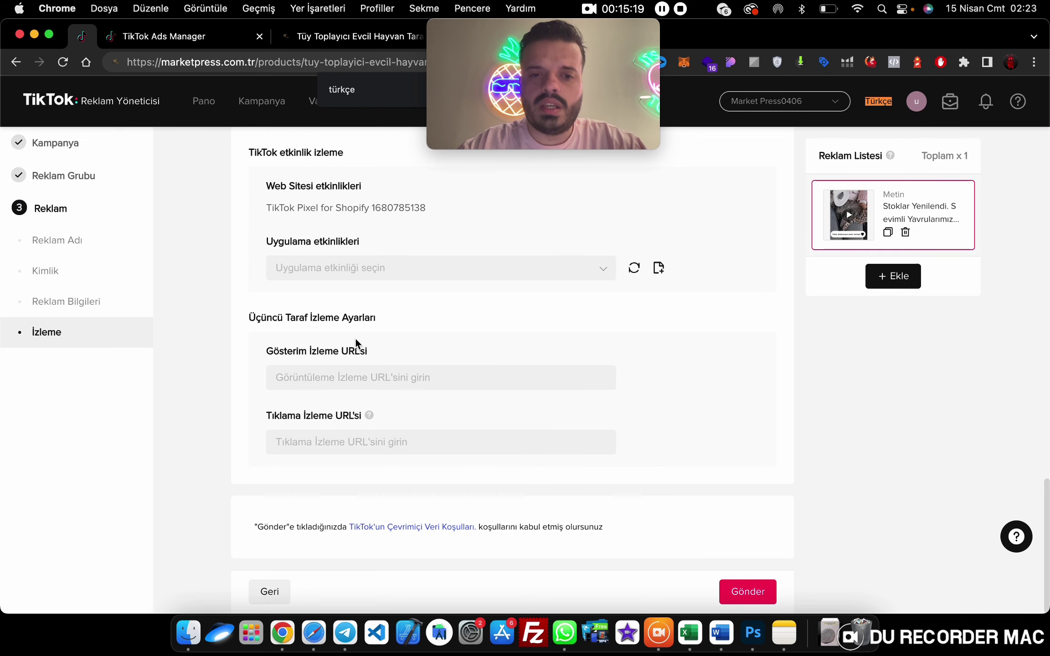
left_click(736, 590)
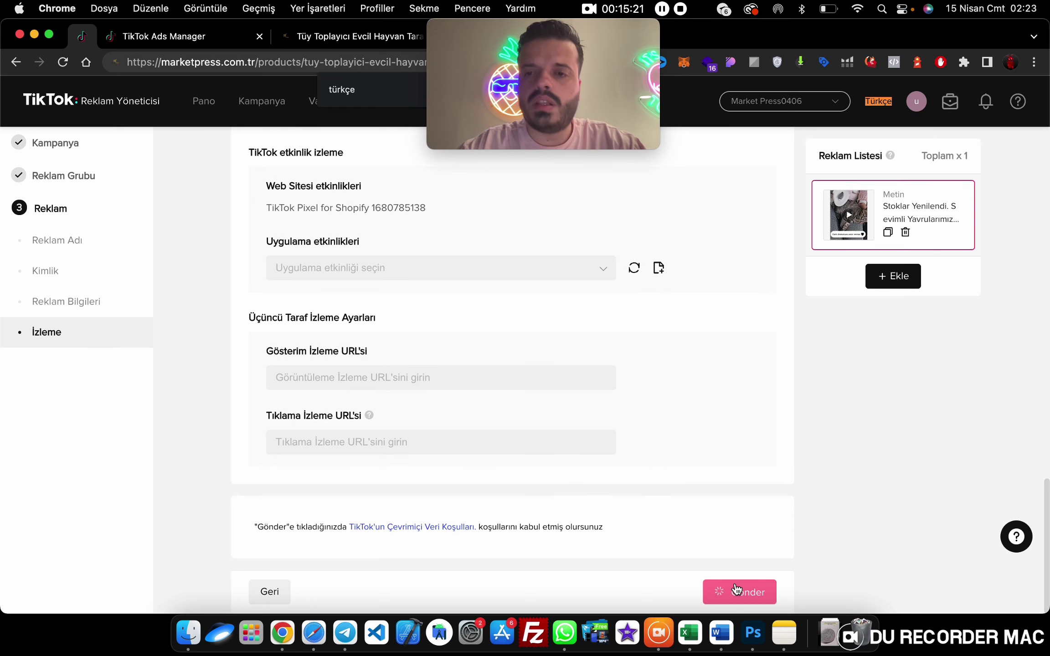